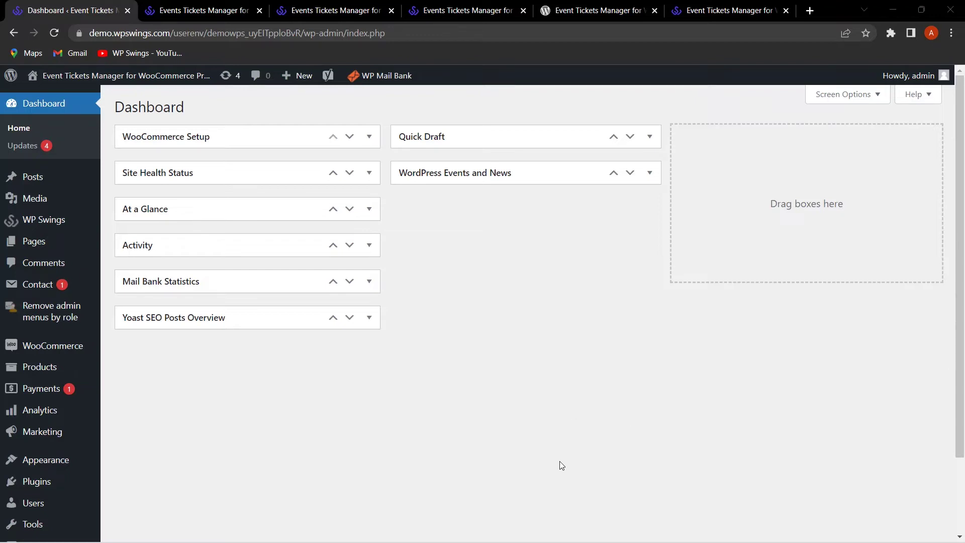
Step: Search Add New plugins for 'Events Tickets Manager For WooCommerce' and open the installed plugin's page
mouse_move(40, 481)
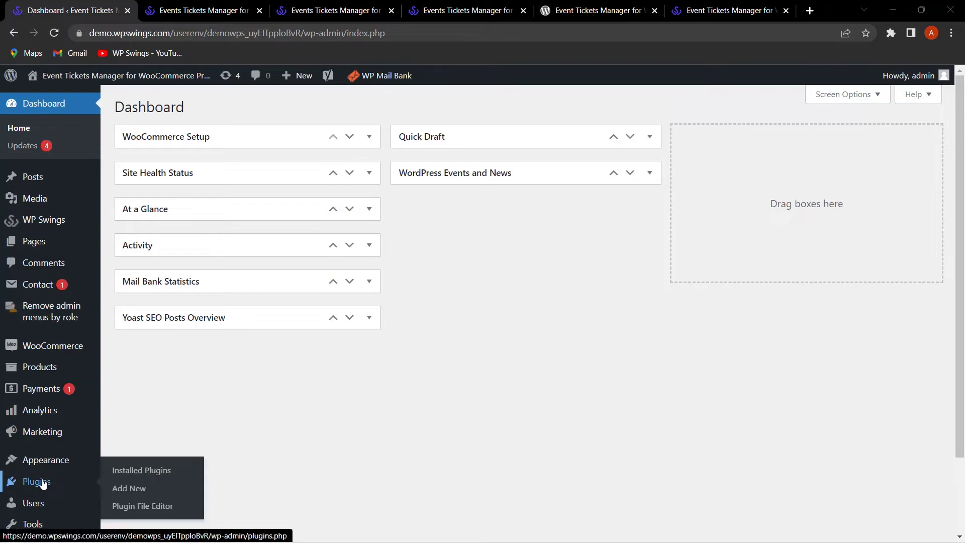
left_click(139, 491)
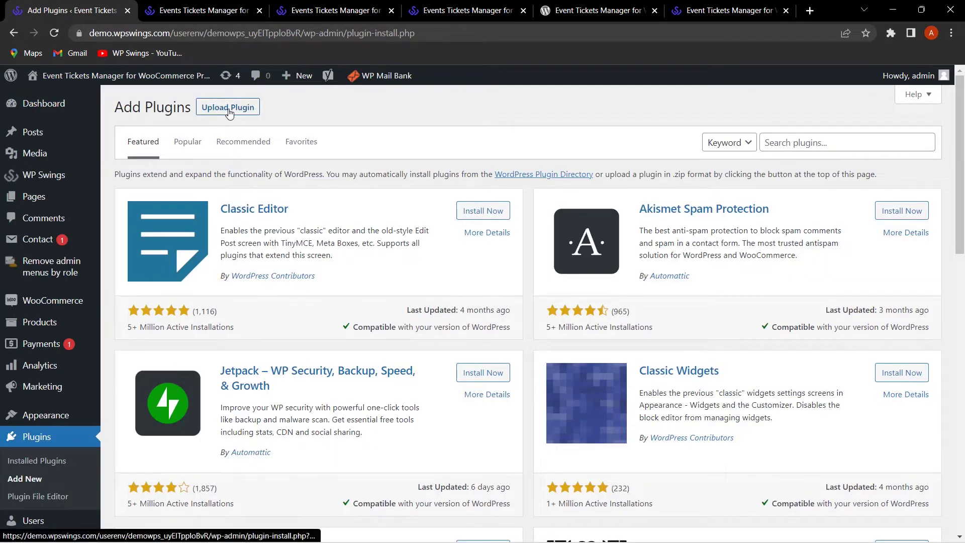
left_click(812, 144)
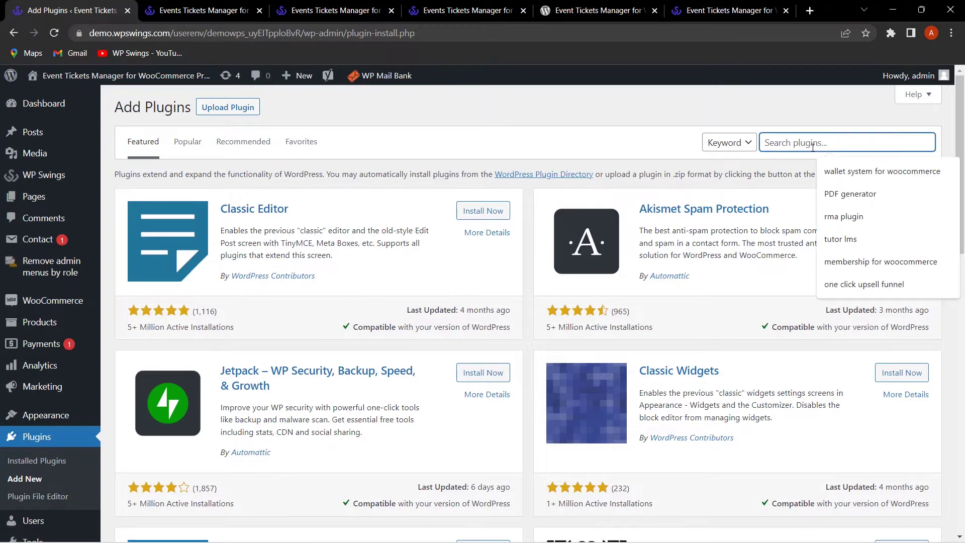
type("Events Tickets Manager For WooCommerce")
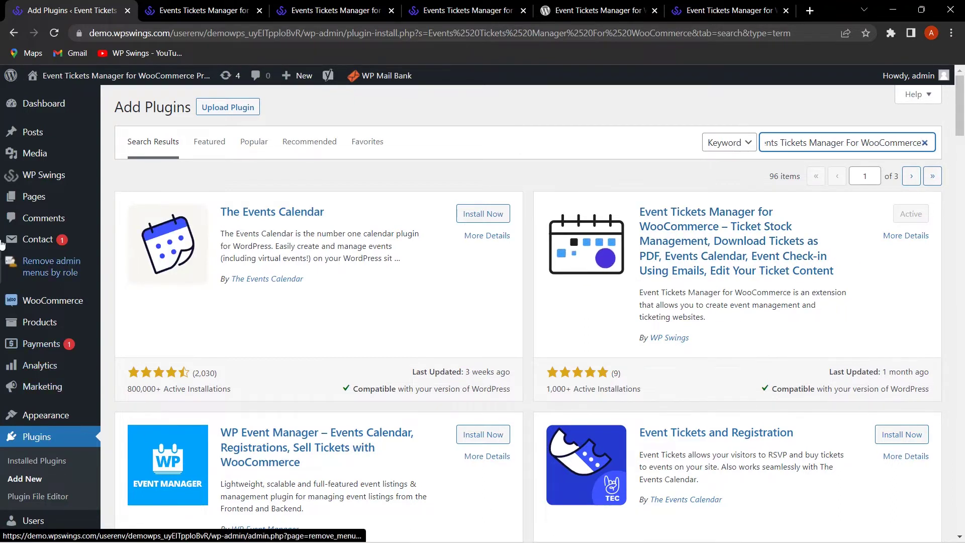
mouse_move(80, 182)
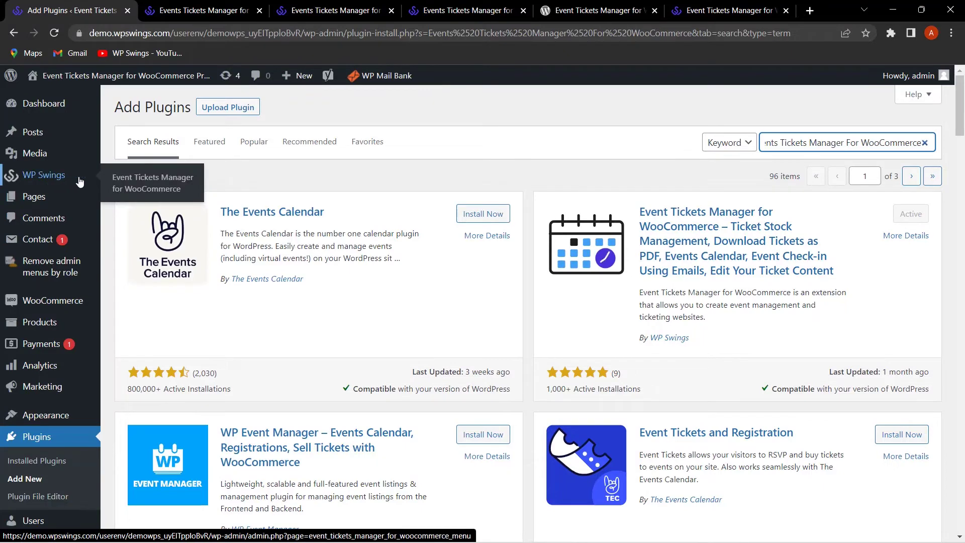
left_click(146, 182)
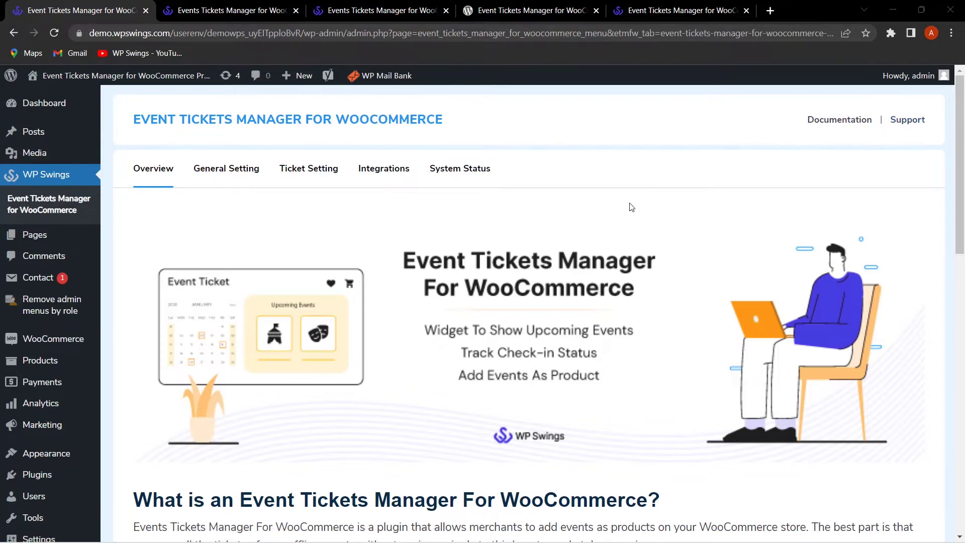
Step: Scroll through the Event Tickets Manager Overview tab to read the plugin's features
scroll(352, 226, "down", 1)
scroll(351, 230, "up", 1)
scroll(455, 300, "down", 5)
scroll(456, 300, "up", 4)
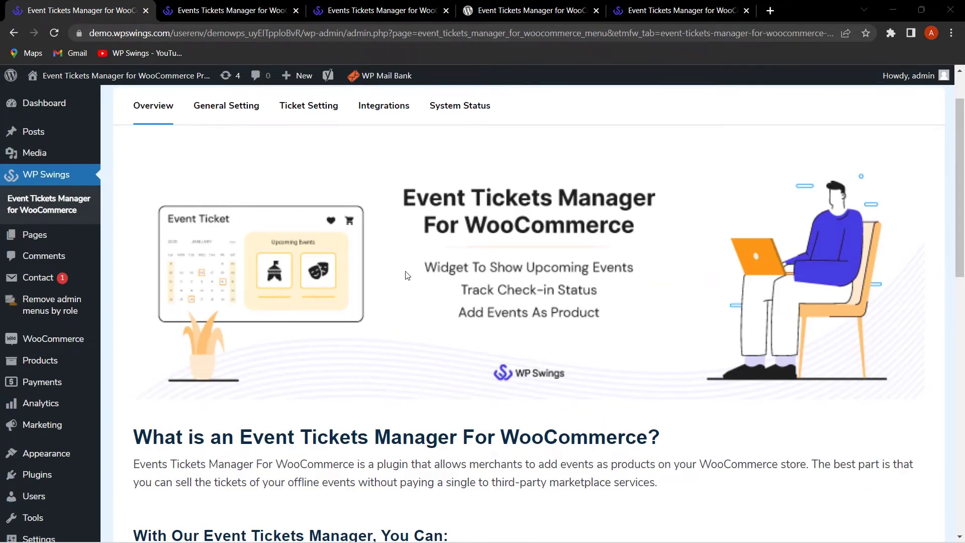
scroll(407, 275, "down", 4)
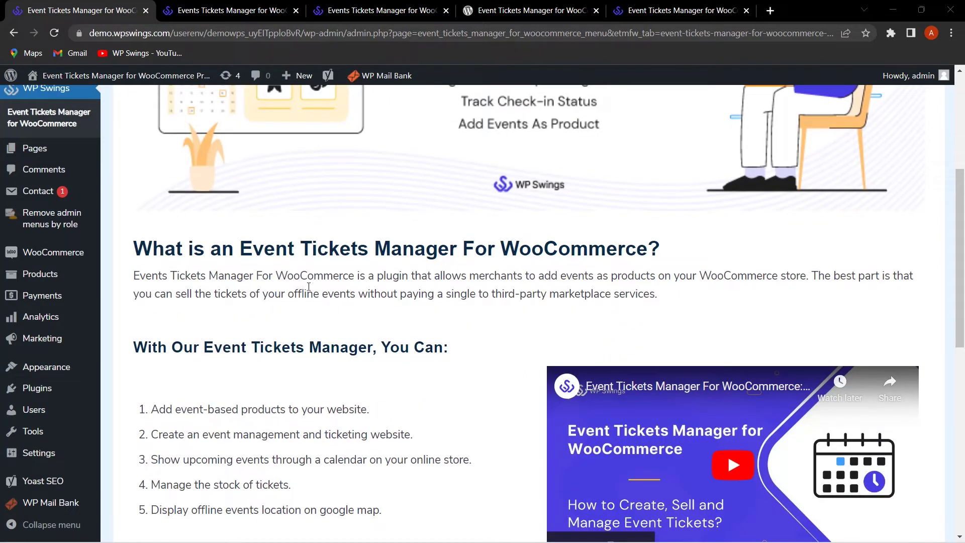
scroll(301, 287, "down", 2)
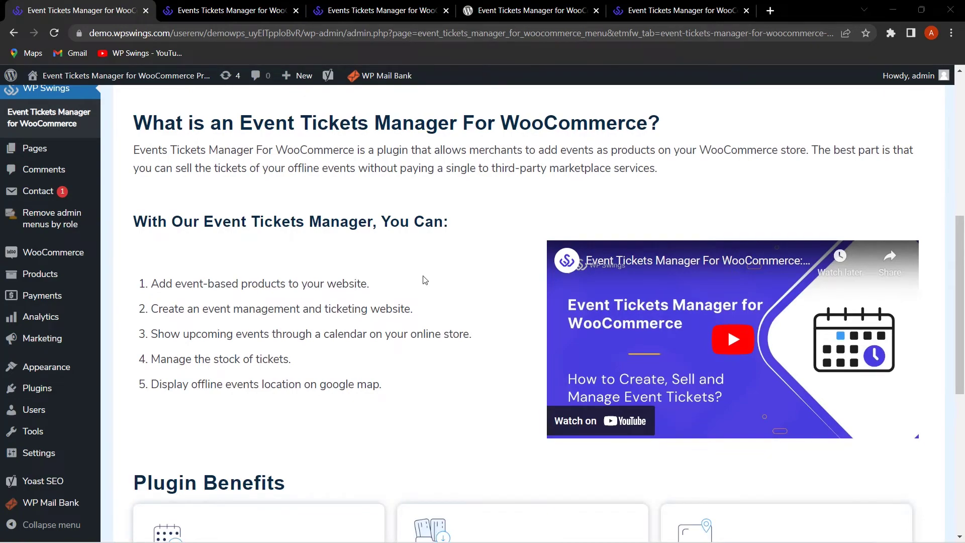
scroll(424, 280, "down", 5)
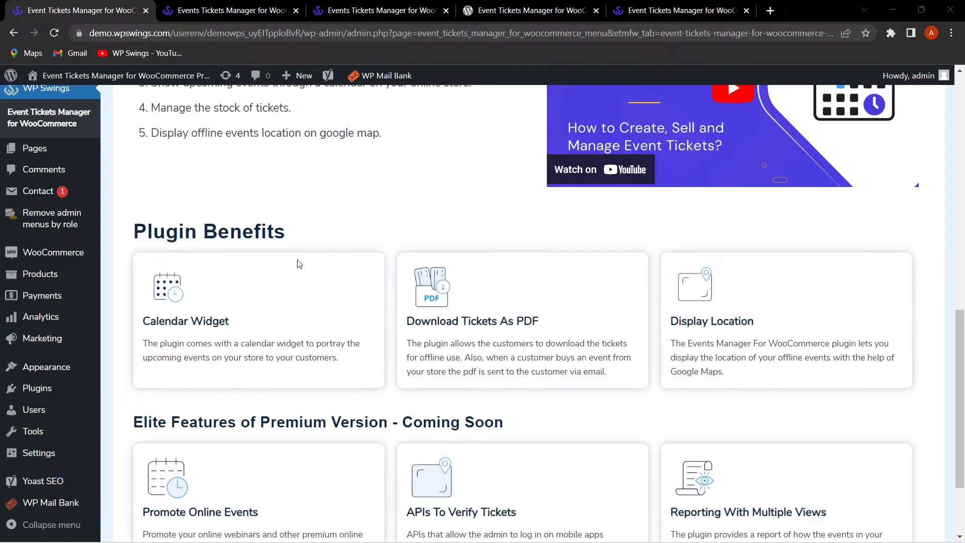
scroll(317, 265, "down", 3)
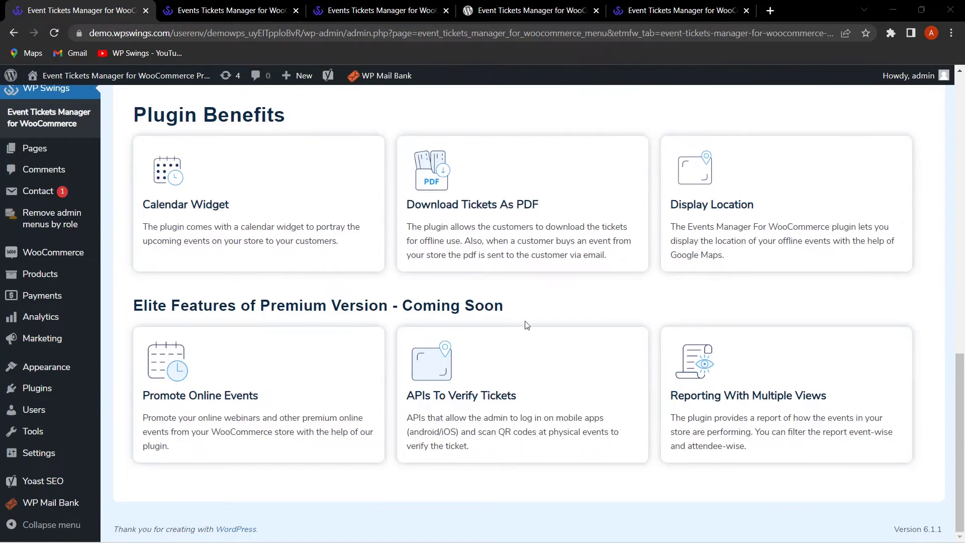
scroll(299, 236, "up", 1)
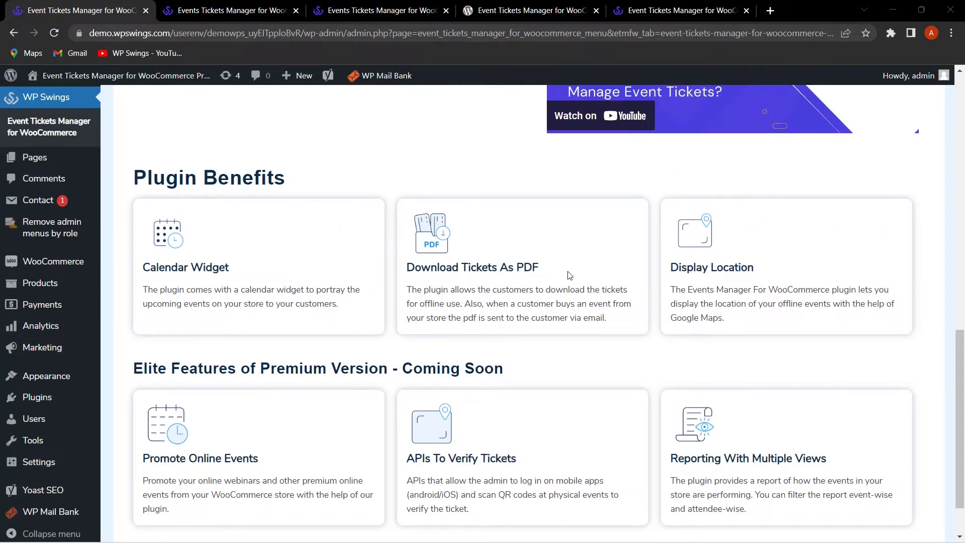
scroll(583, 273, "down", 1)
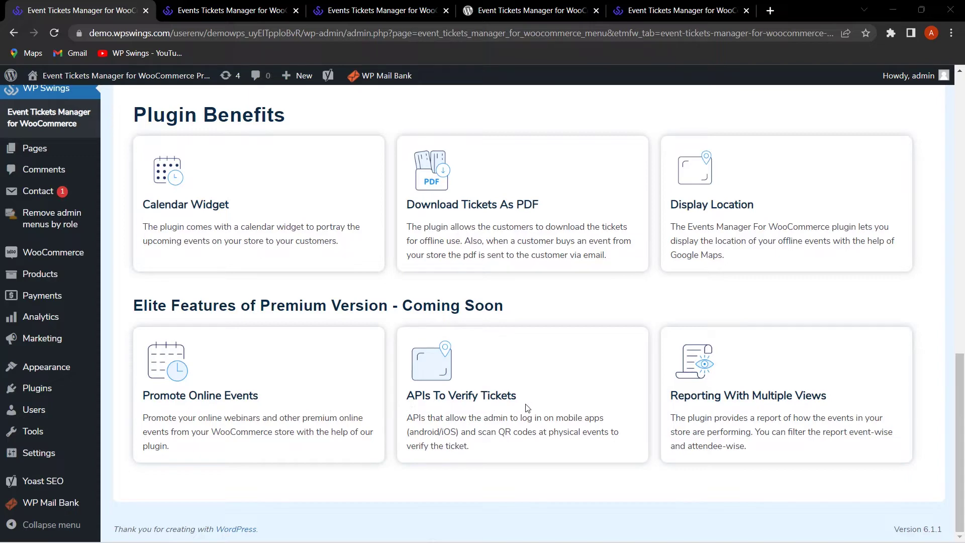
scroll(161, 221, "up", 15)
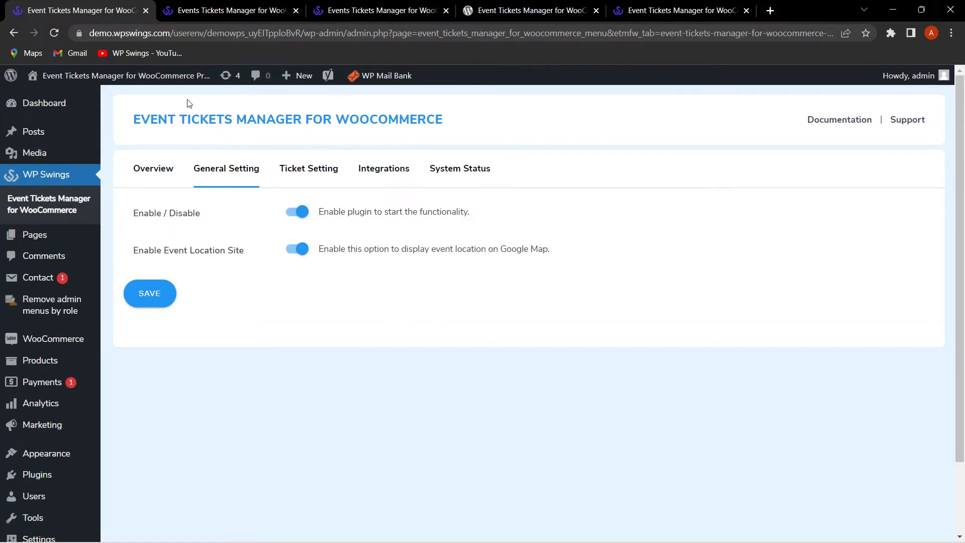
Step: Open the Digital marketing webinar product page from the shop alongside the plugin settings
left_click(227, 8)
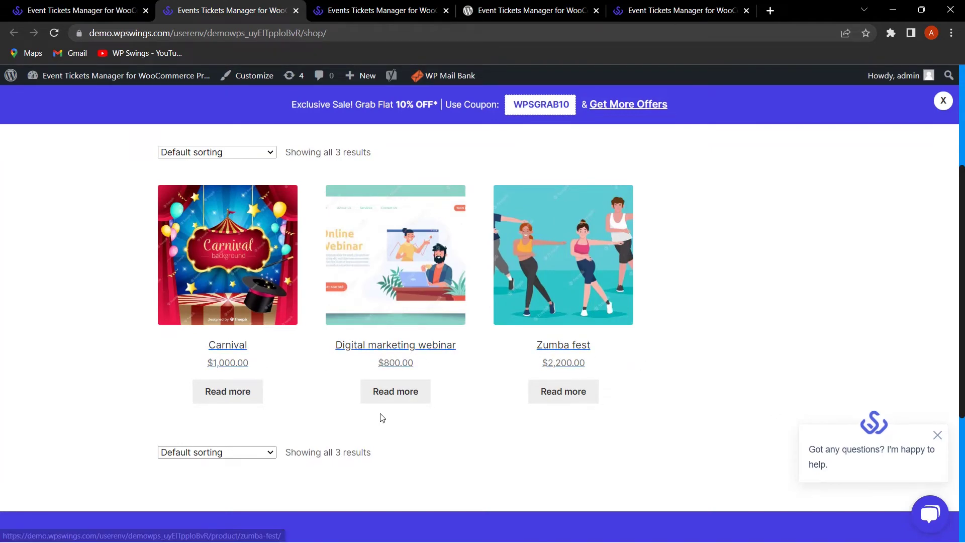
left_click(396, 397)
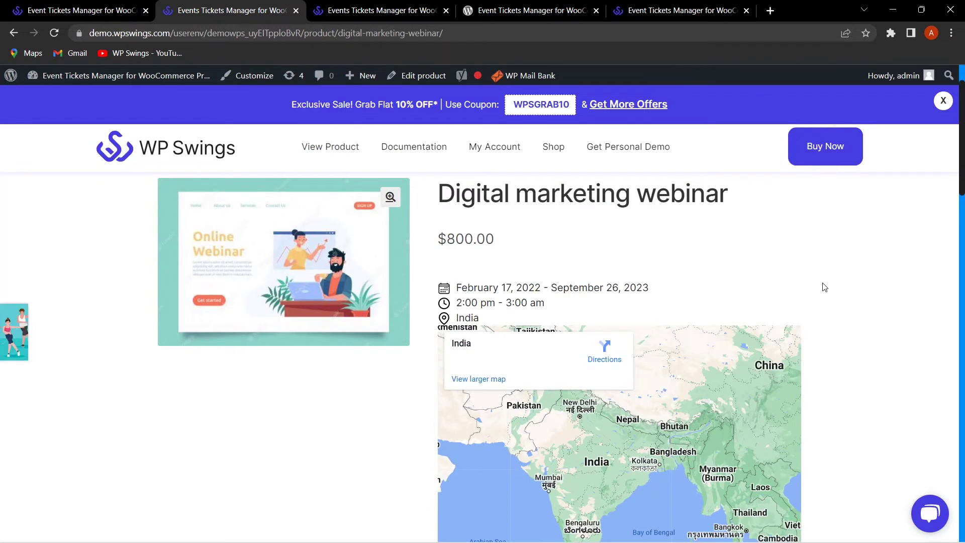
left_click(108, 6)
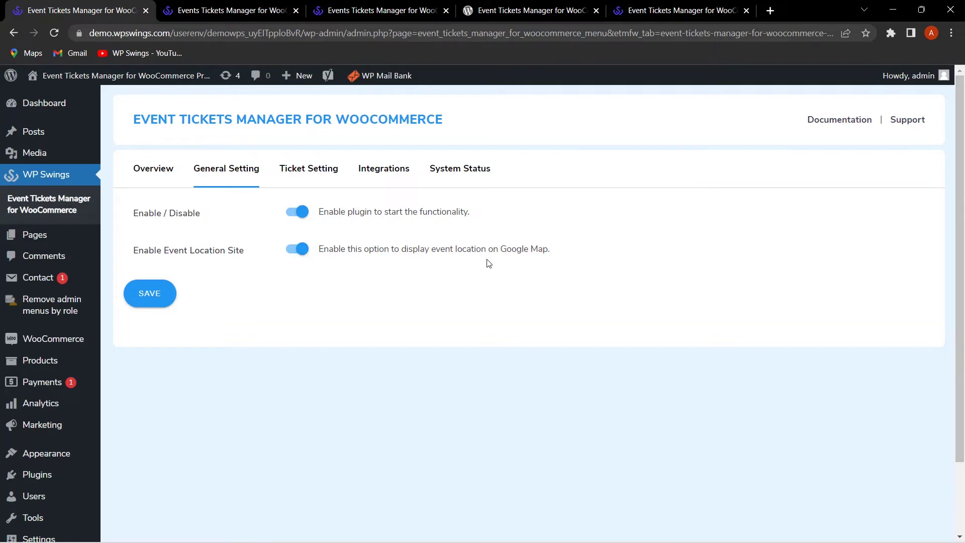
key("ctrl+Tab")
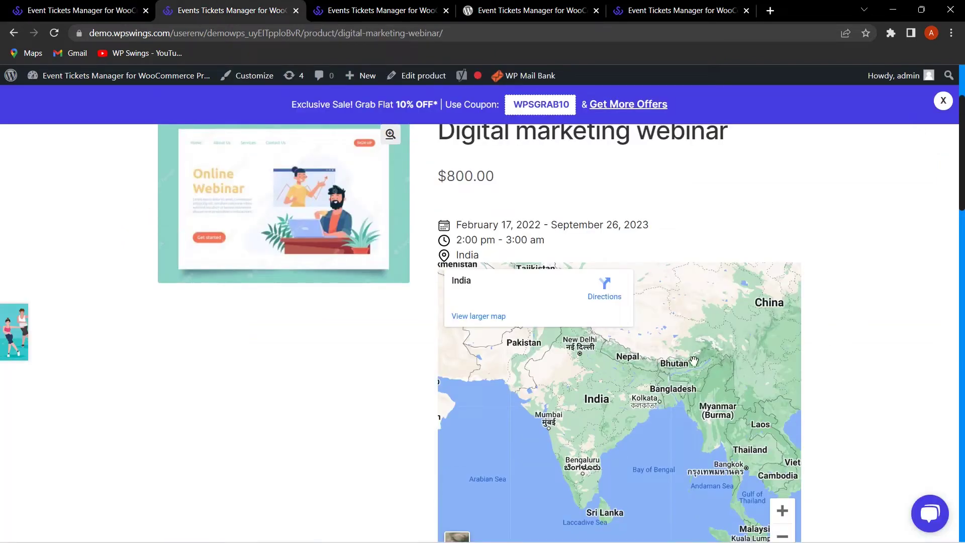
left_click(51, 4)
Step: Disable Enable Event Location Site, save, and reload the webinar page to confirm the map disappears
left_click(290, 250)
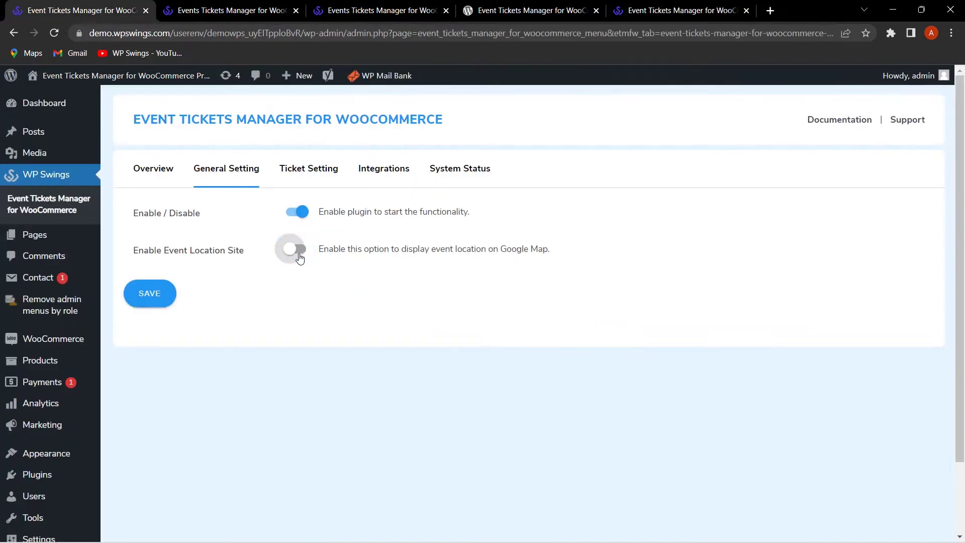
left_click(146, 298)
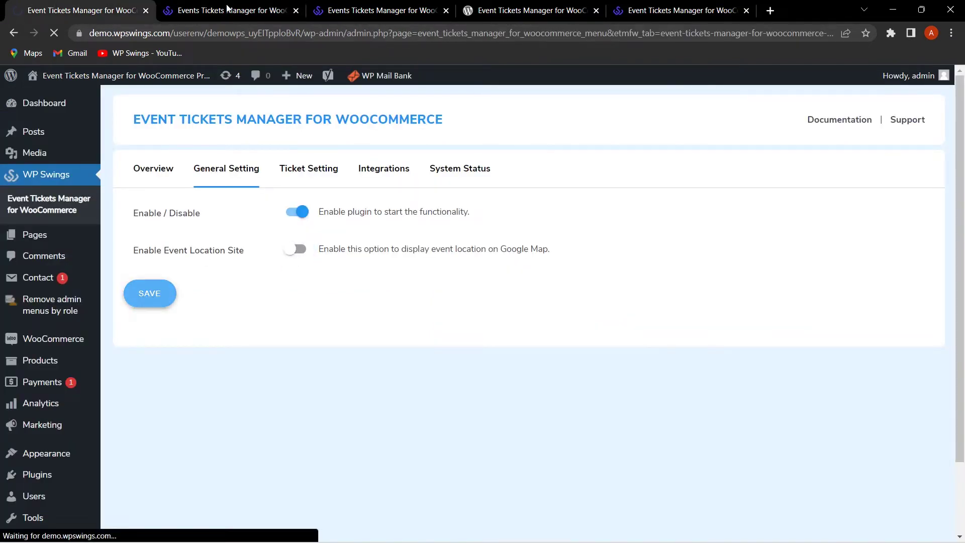
left_click(228, 10)
left_click(53, 34)
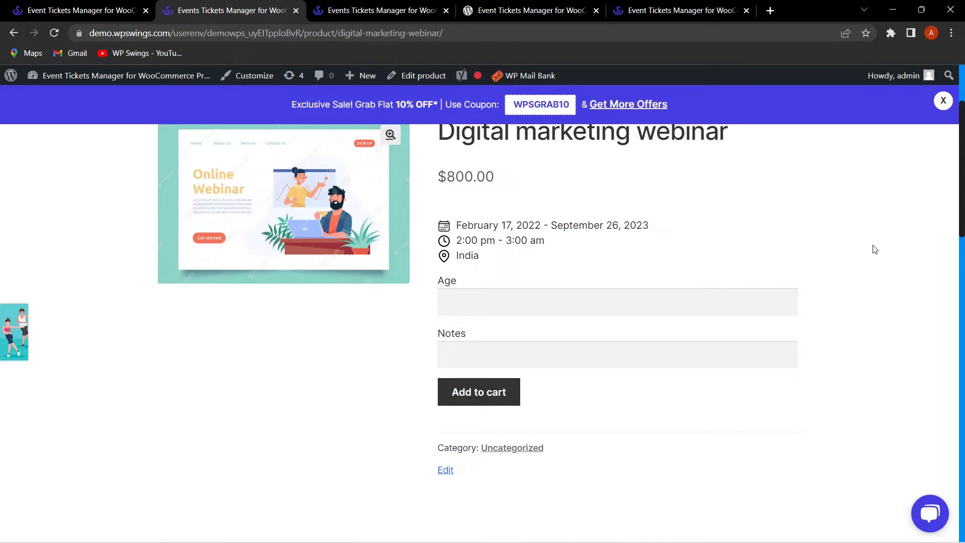
scroll(874, 250, "up", 3)
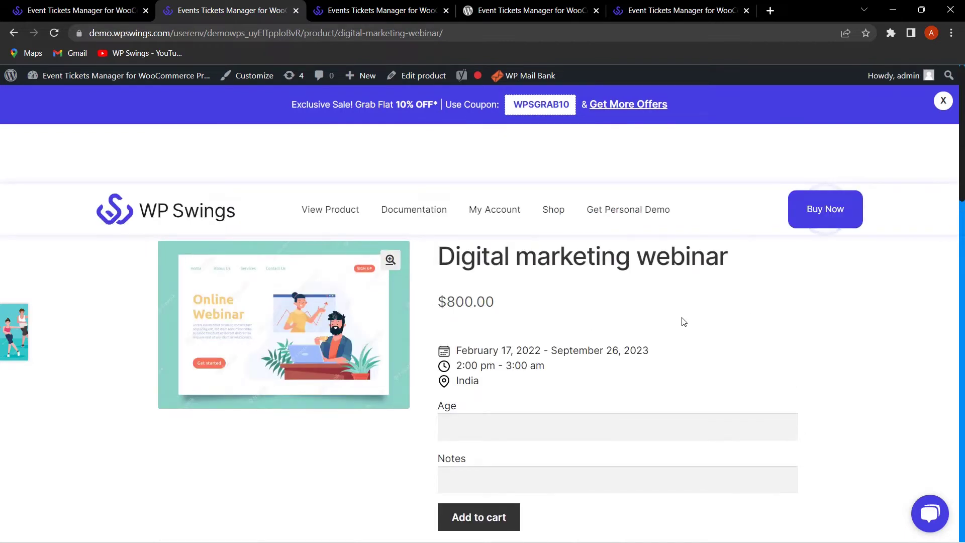
Step: Re-enable the event location map option and save the general settings
left_click(80, 10)
left_click(292, 279)
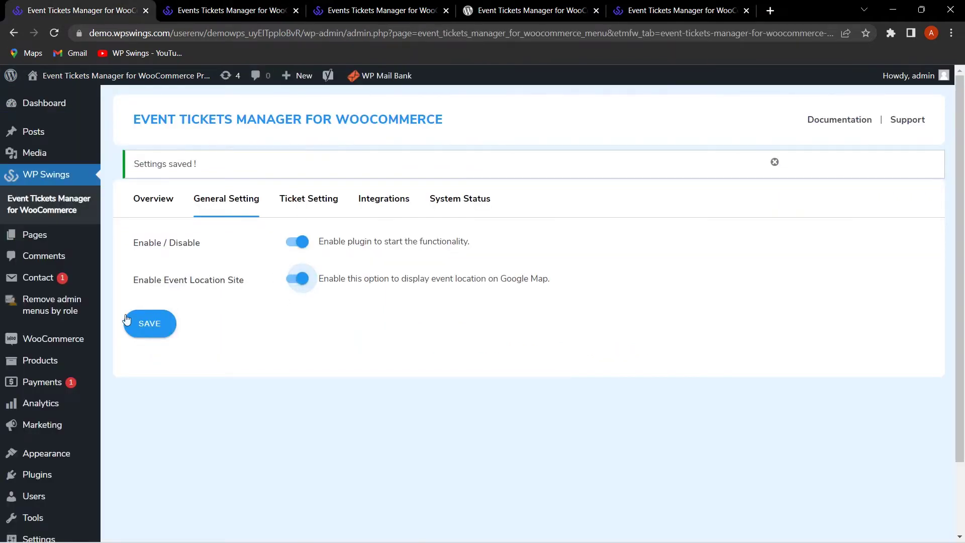
left_click(161, 327)
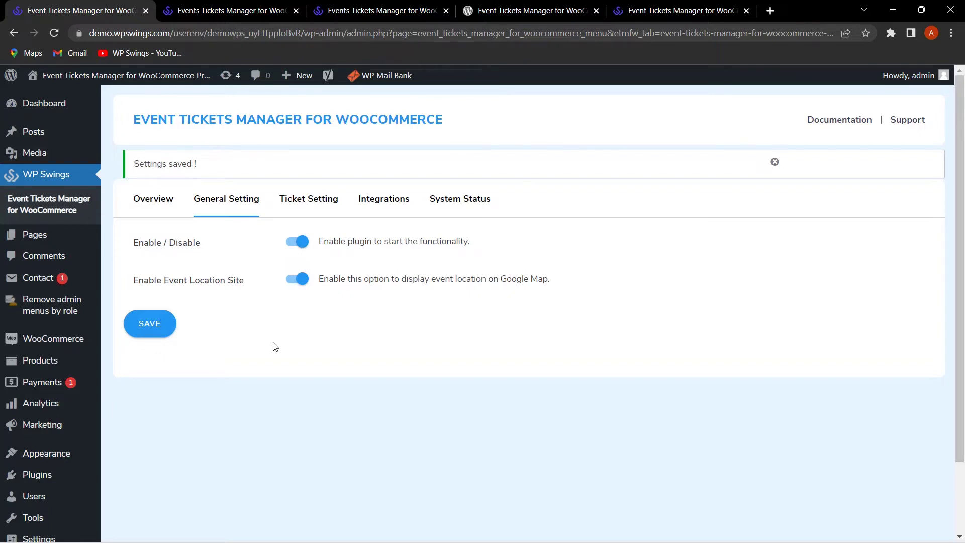
left_click(283, 196)
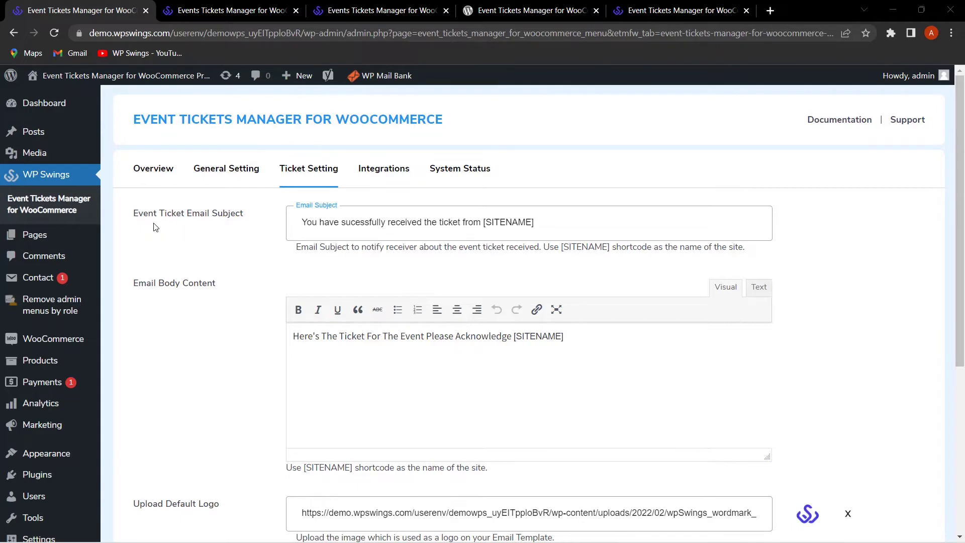
scroll(272, 242, "down", 3)
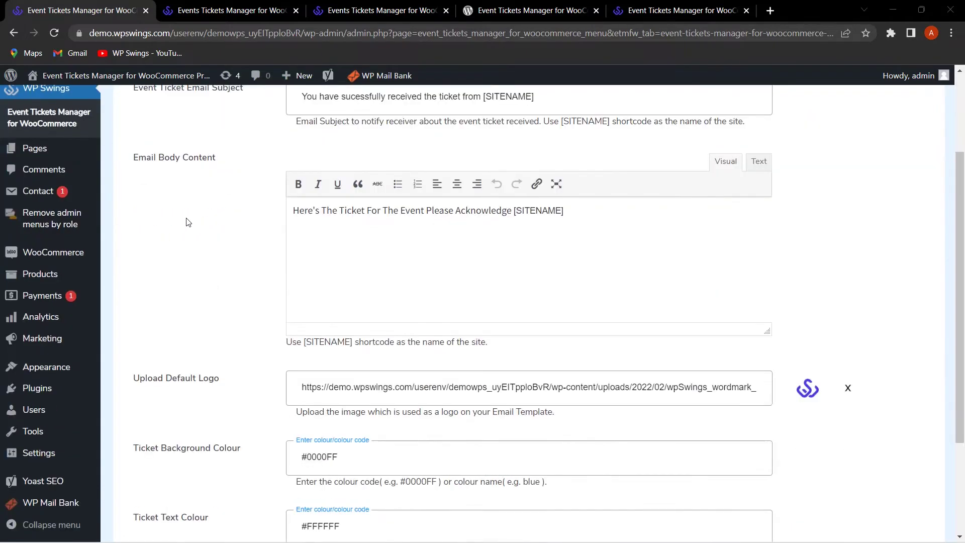
scroll(230, 231, "down", 3)
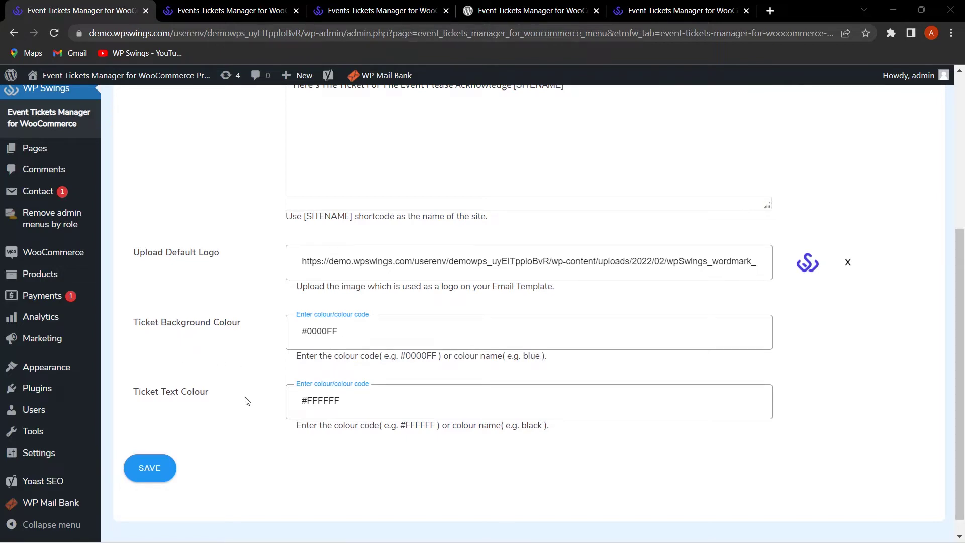
scroll(244, 396, "up", 5)
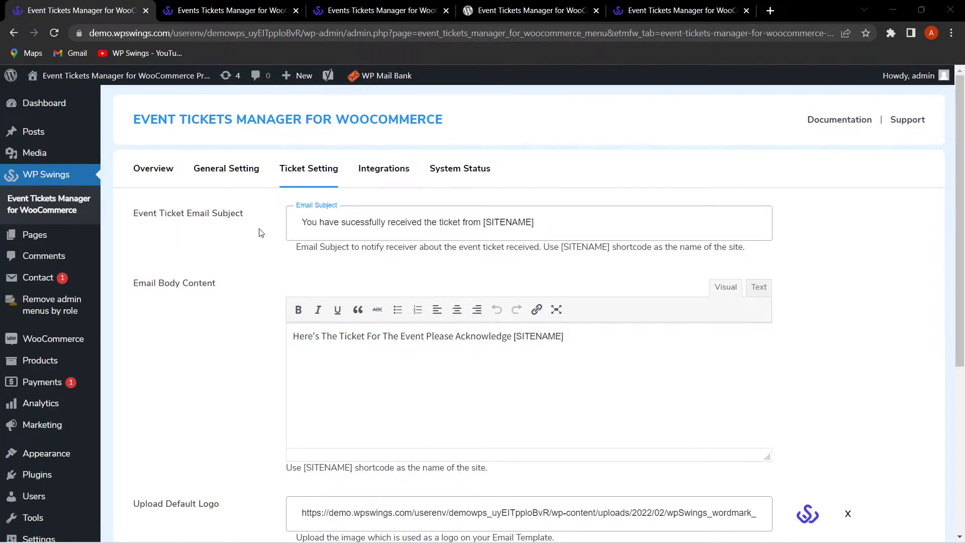
scroll(260, 241, "down", 1)
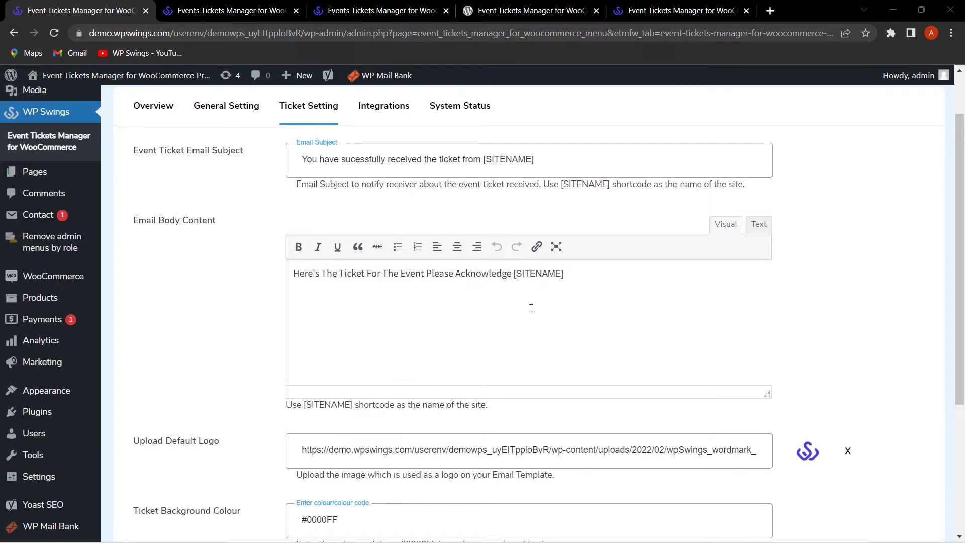
scroll(191, 289, "down", 4)
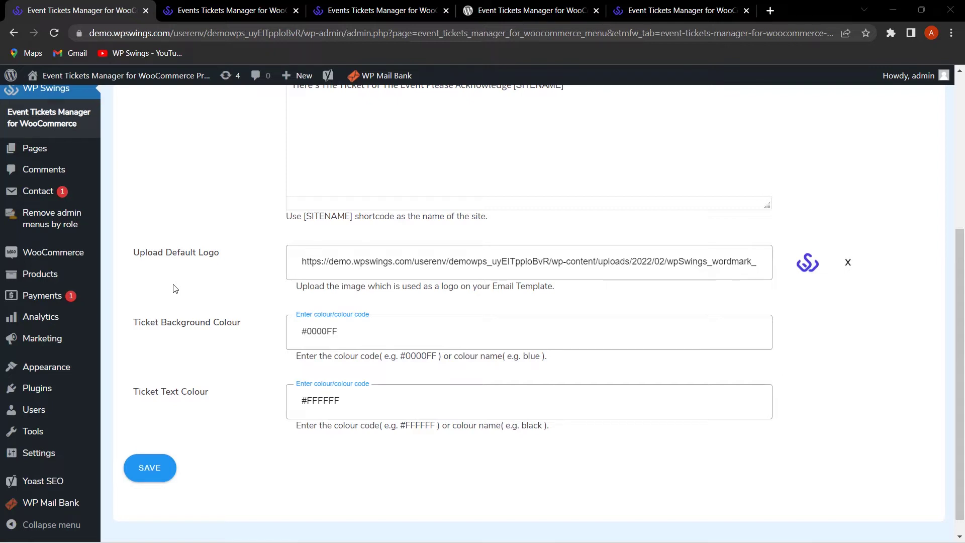
Step: Remove the default ticket logo, leaving Upload Default Logo empty without choosing a new one
left_click(847, 264)
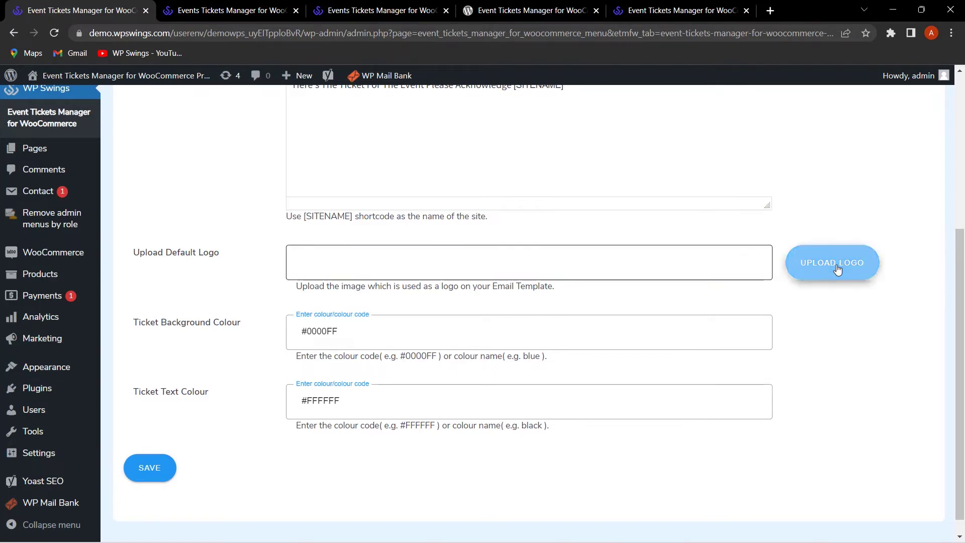
left_click(836, 268)
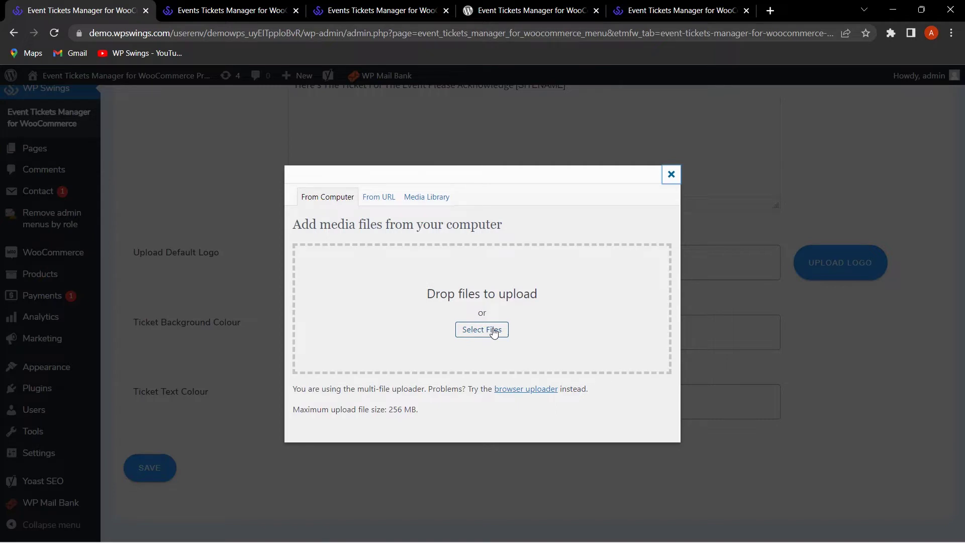
key("Escape")
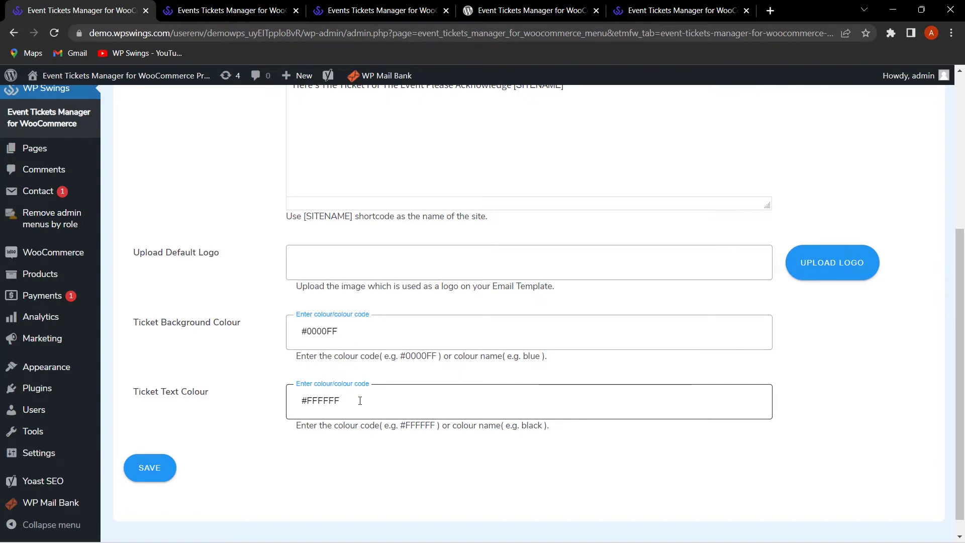
Step: Save the Ticket Setting tab with background #0000FF and text colour #FFFFFF
left_click(202, 424)
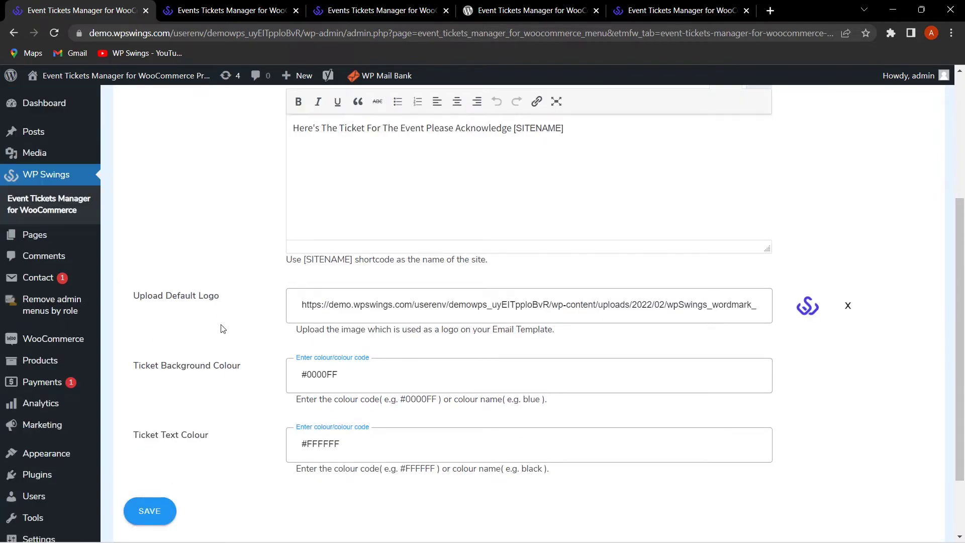
left_click(166, 514)
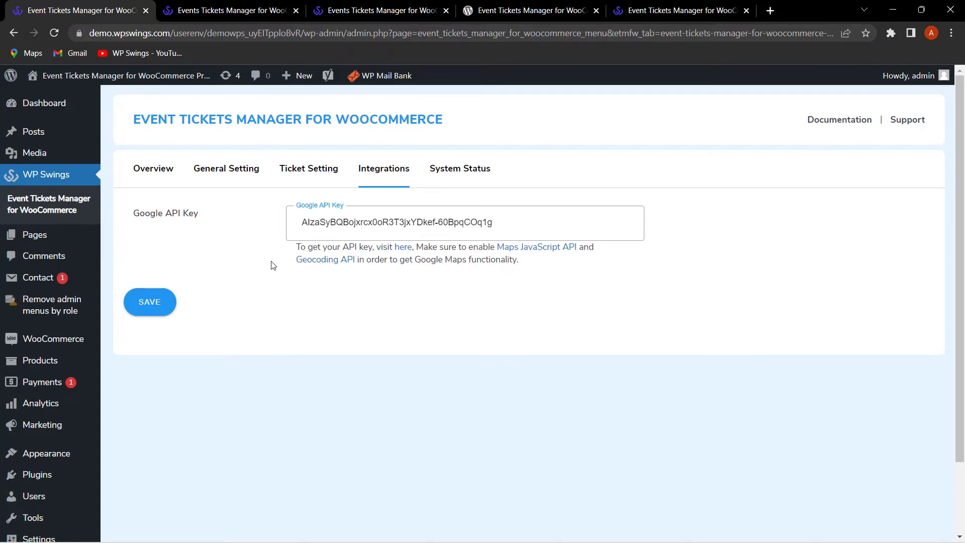
Step: Open the 'here' guide on generating a Google Maps API key from the Integrations tab
left_click(401, 248)
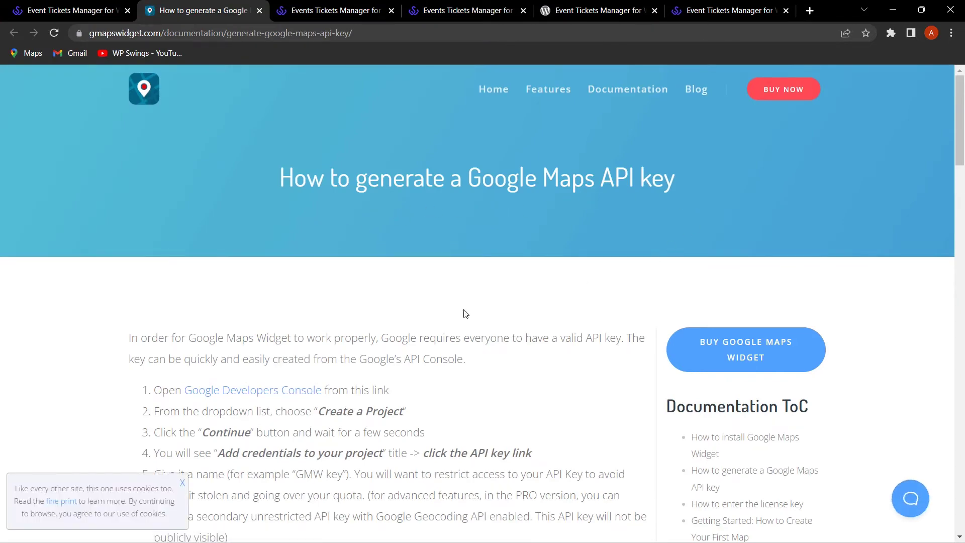
Step: Skim the API key guide, then open the Maps JavaScript API link in Google Cloud
scroll(461, 314, "down", 3)
scroll(465, 314, "up", 3)
left_click(48, 13)
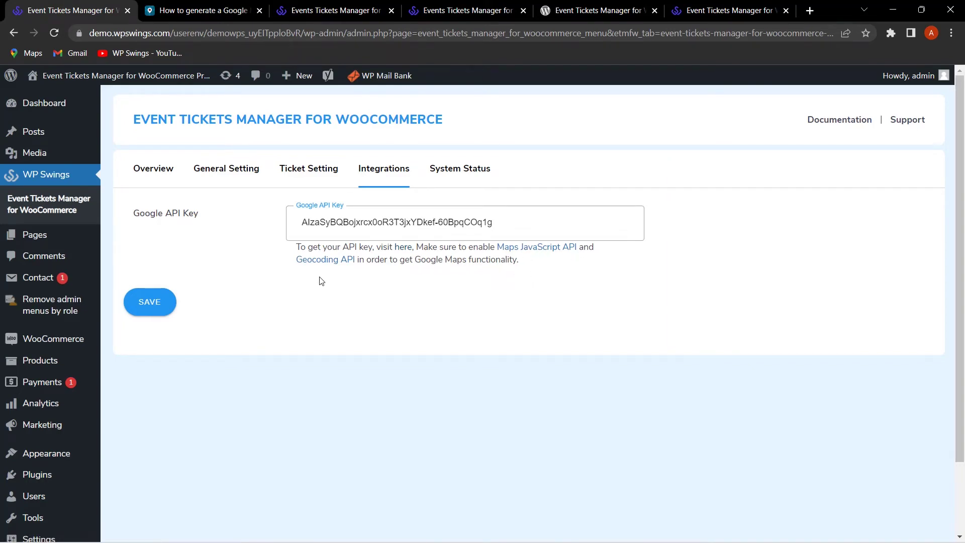
left_click(538, 256)
Step: View the Google Cloud API Library, then return to the WordPress Integrations tab
left_click(69, 10)
left_click(161, 7)
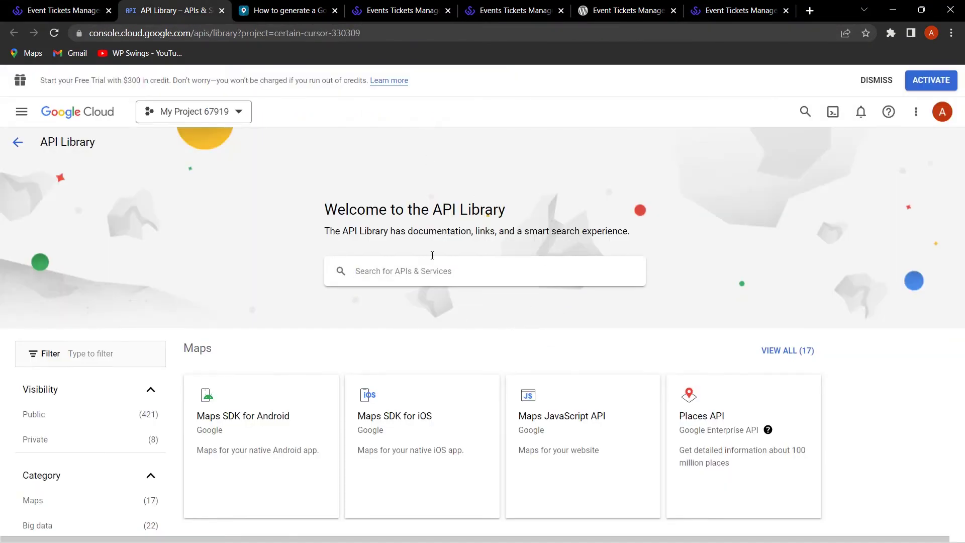
key("ctrl+1")
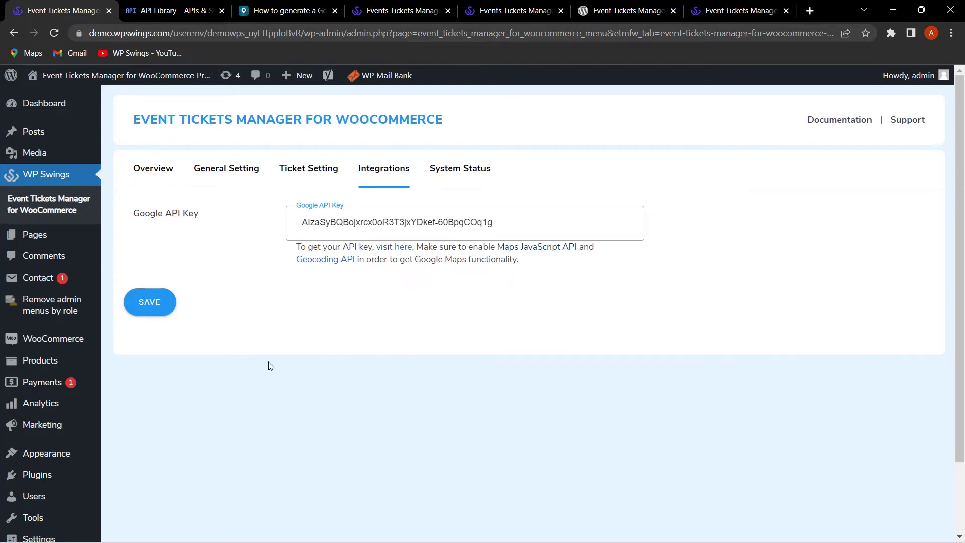
Step: Create a new product named 'Video Marketing Webinar'
left_click(61, 366)
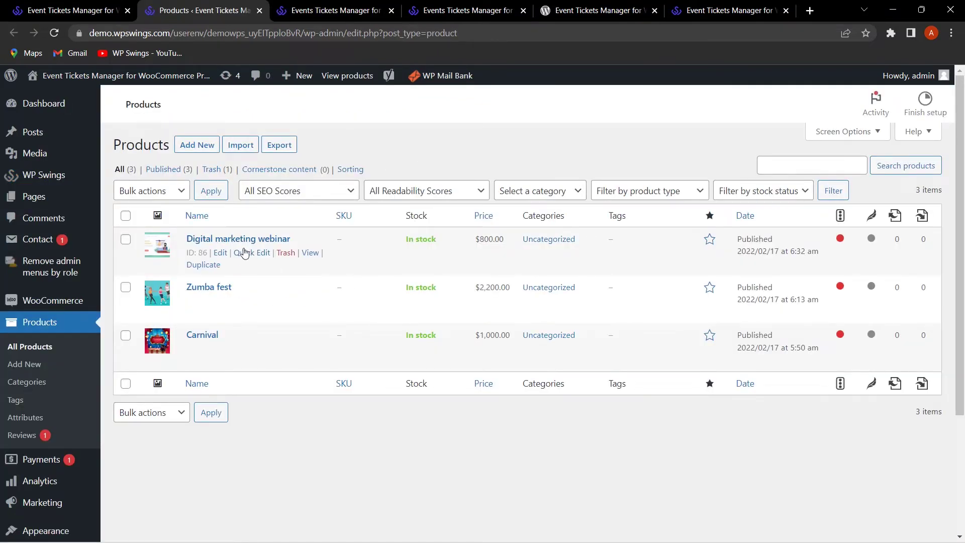
mouse_move(218, 355)
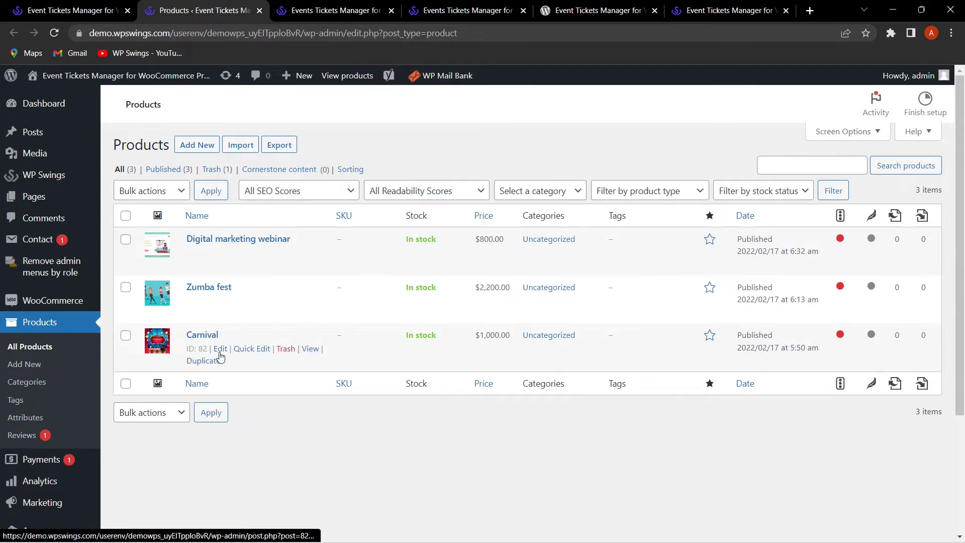
left_click(198, 150)
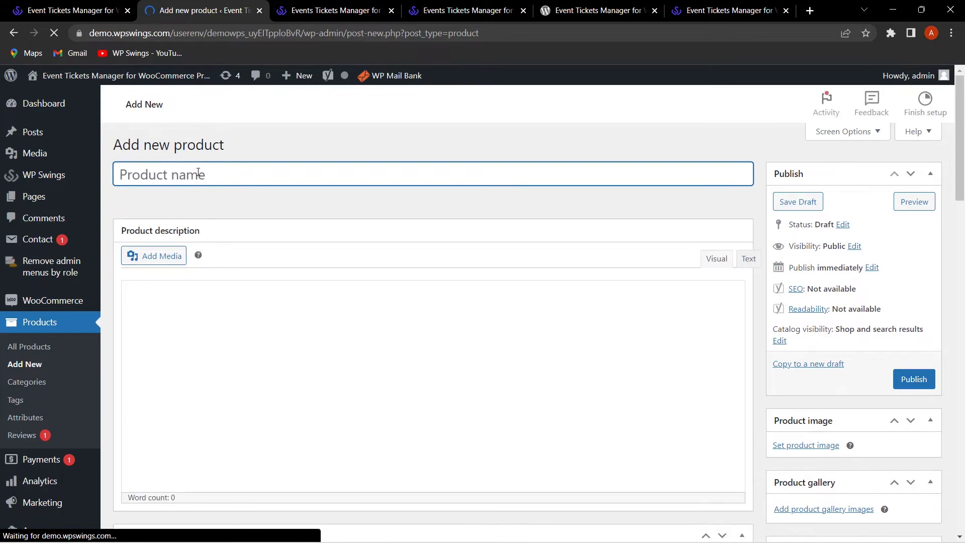
type("Video Marketing Webinar")
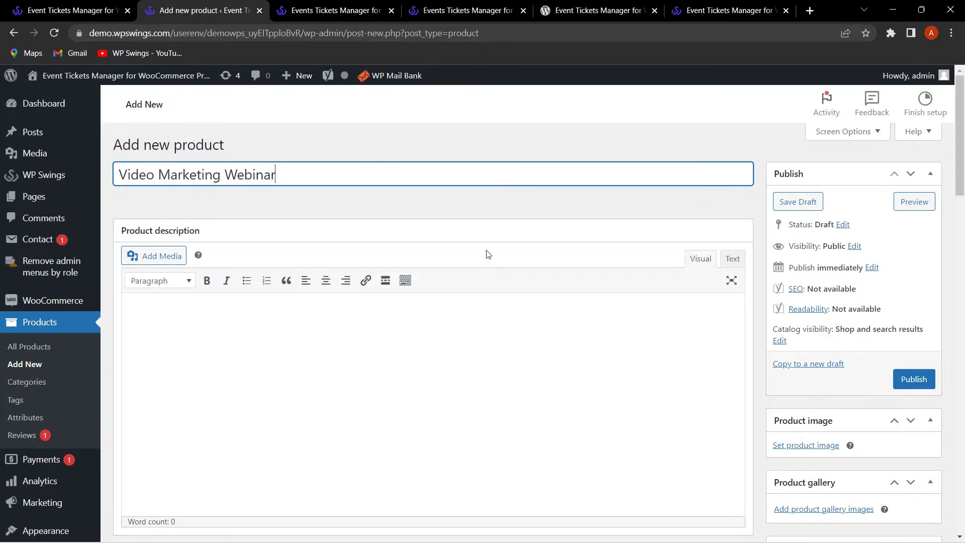
scroll(409, 312, "down", 20)
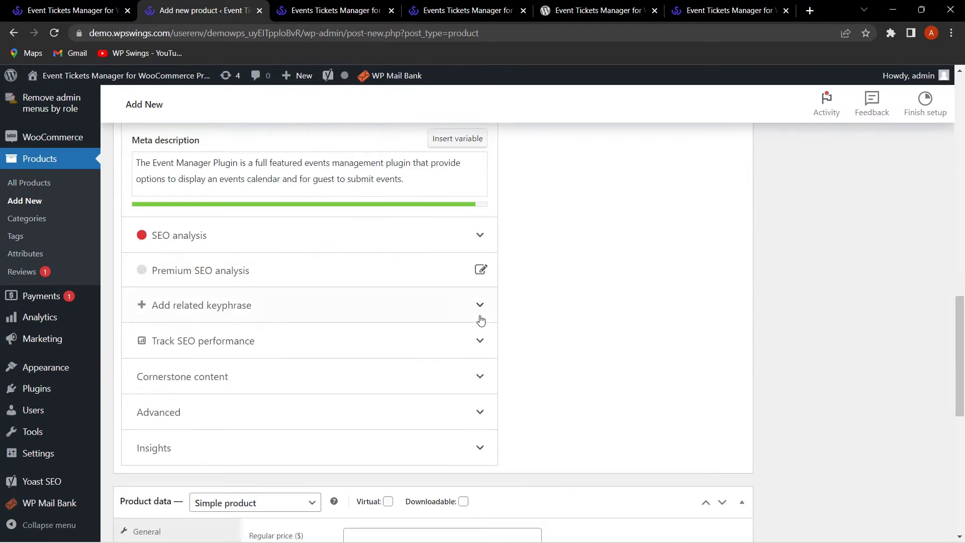
Step: Set the product type to Events with regular price 1000 and show the Events details
left_click(305, 253)
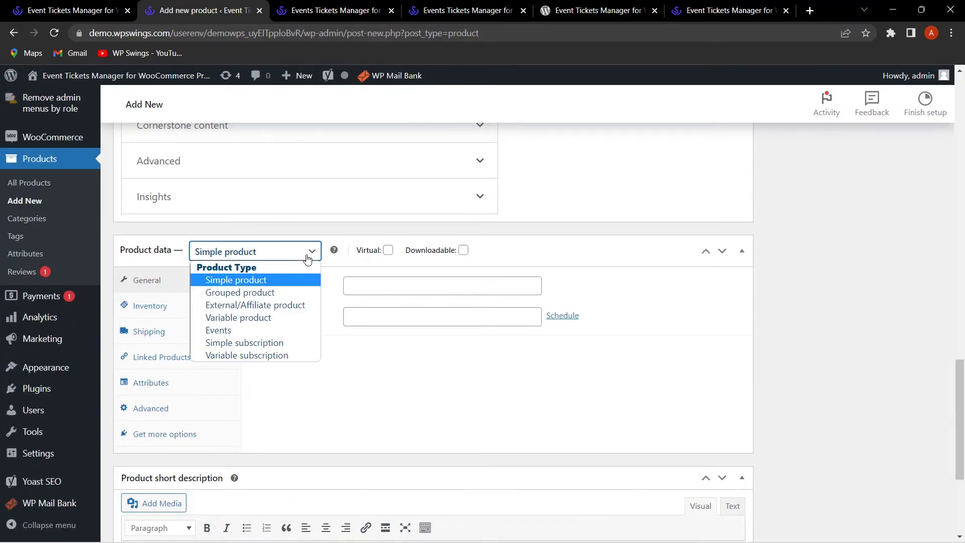
left_click(282, 331)
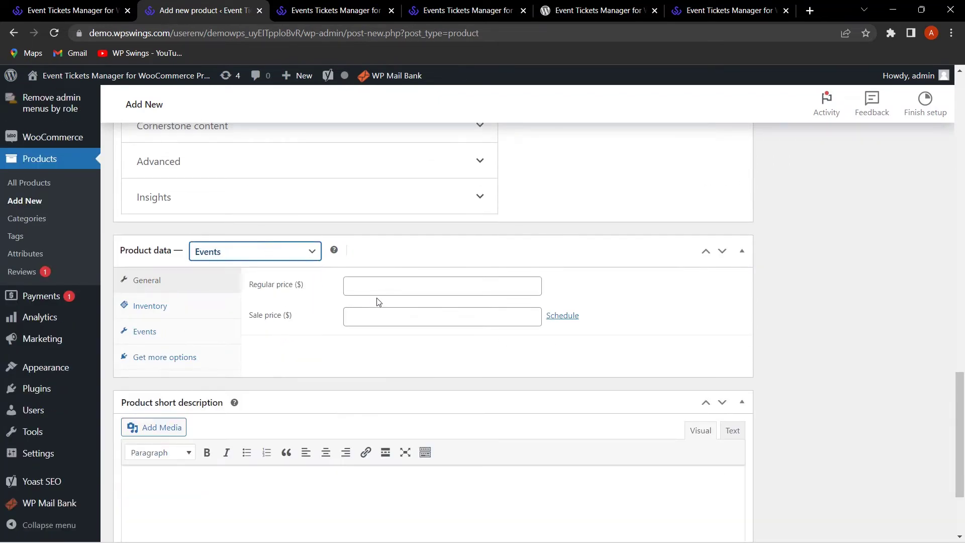
left_click(392, 288)
type("1000")
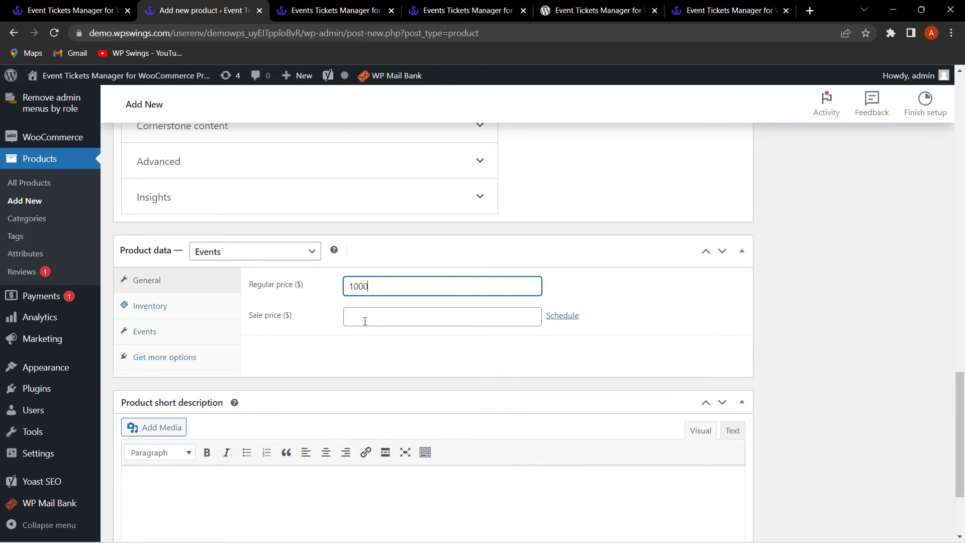
left_click(159, 332)
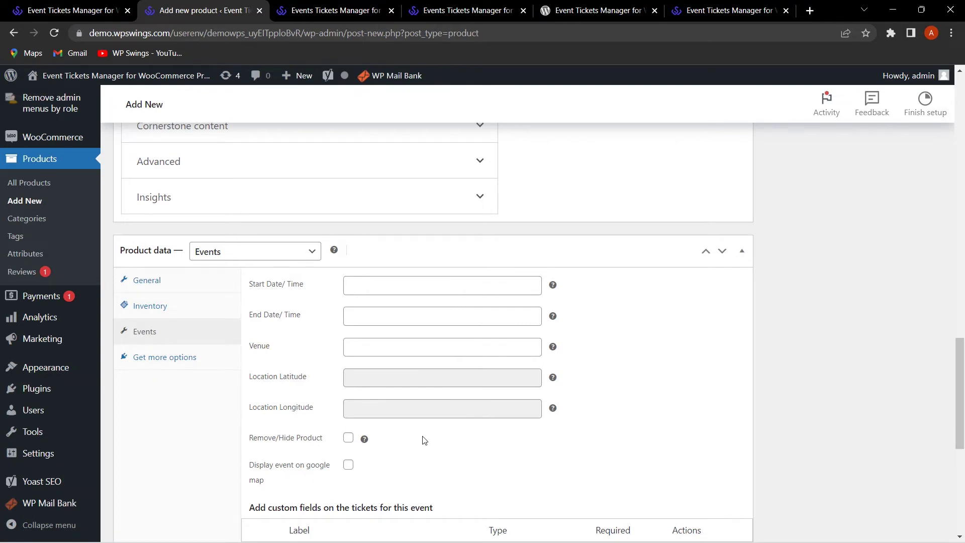
Step: Enable the Google map display and set the event start to 2023-03-14 1:00 pm
scroll(425, 440, "down", 2)
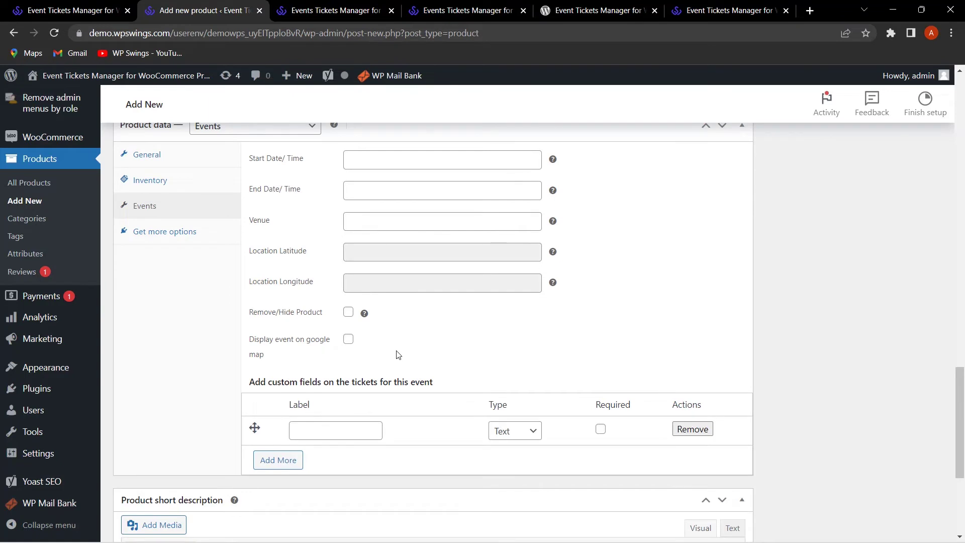
left_click(348, 339)
scroll(578, 389, "up", 4)
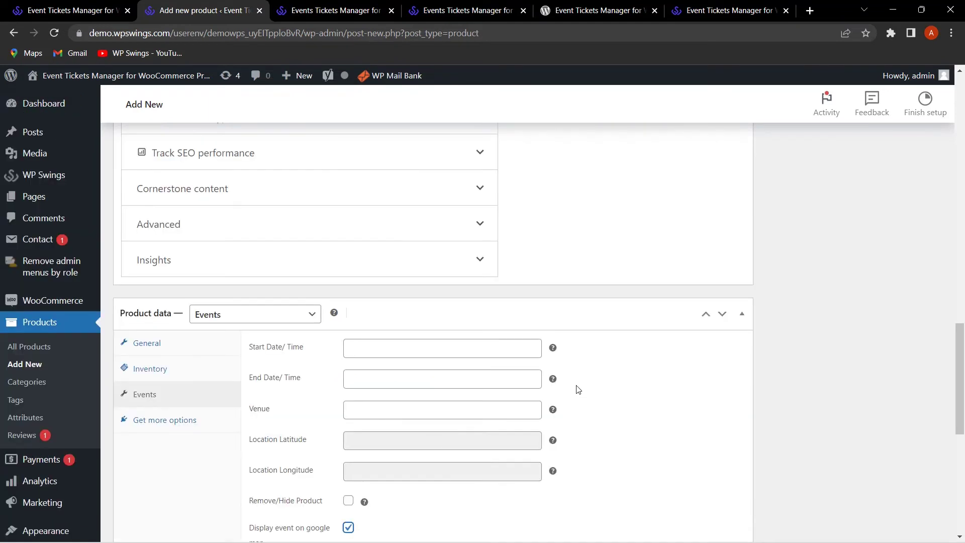
left_click(293, 359)
left_click(517, 390)
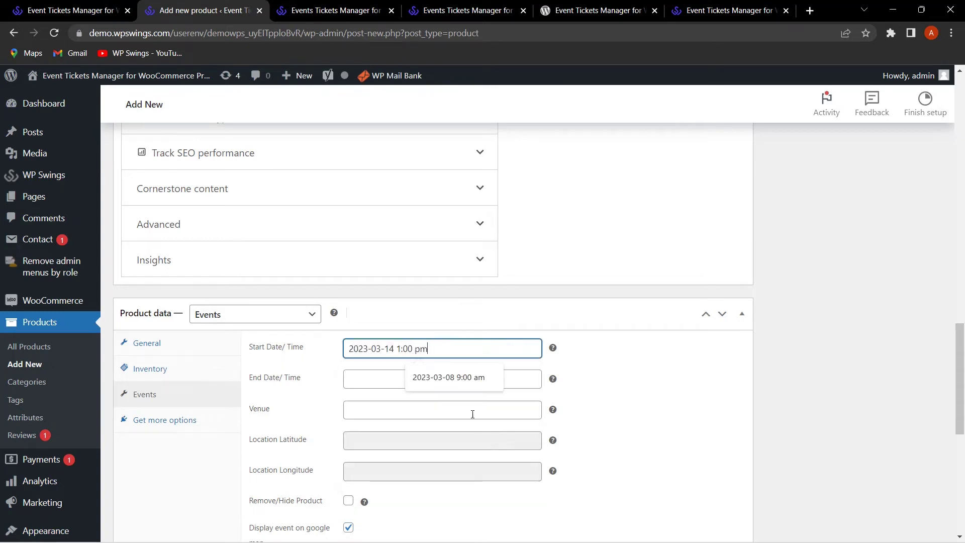
left_click(618, 361)
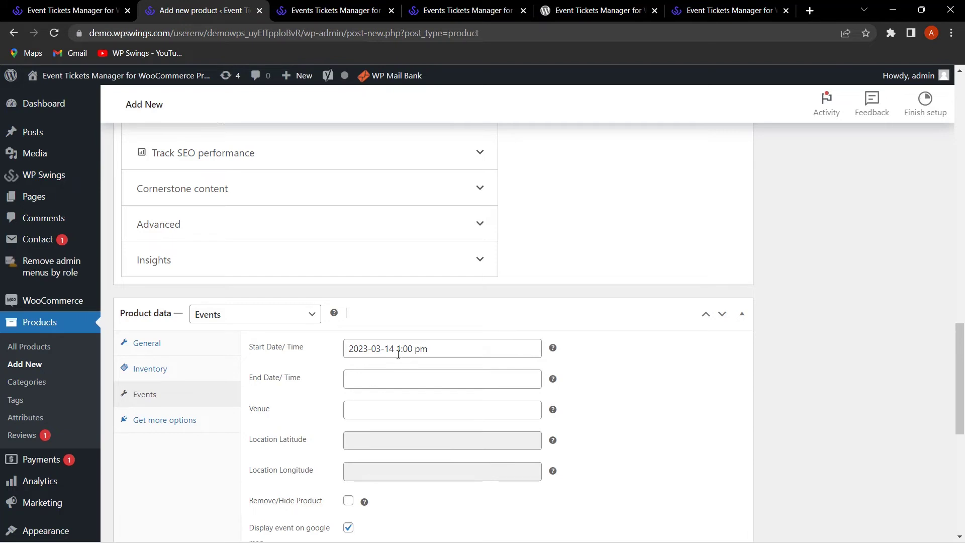
Step: Set the event end to 2023-03-17 2:00 pm and the venue to Chowk, Lucknow
left_click(450, 379)
left_click(461, 463)
left_click(295, 406)
left_click(384, 409)
left_click(439, 431)
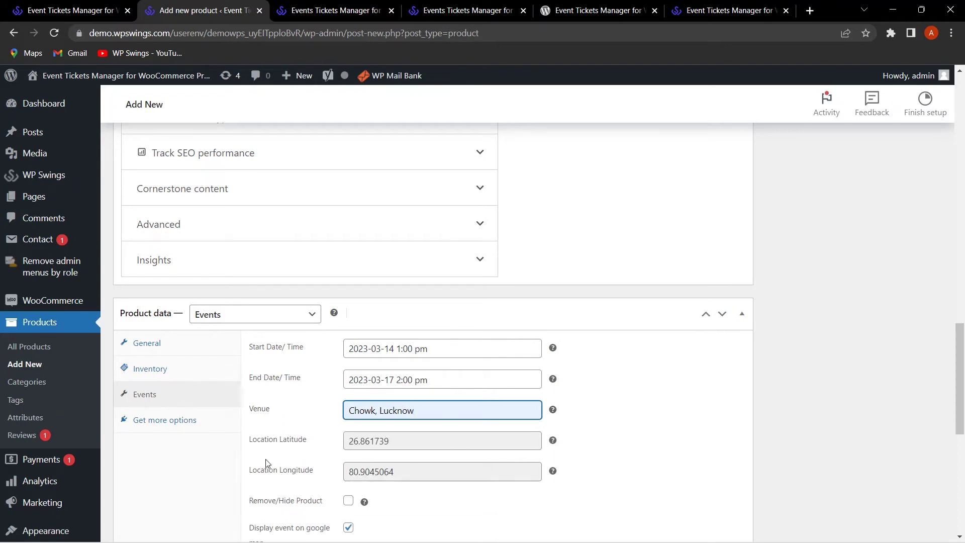
Step: Tick Remove/Hide Product and bring the ticket custom-fields table into view
left_click(348, 500)
scroll(409, 383, "down", 3)
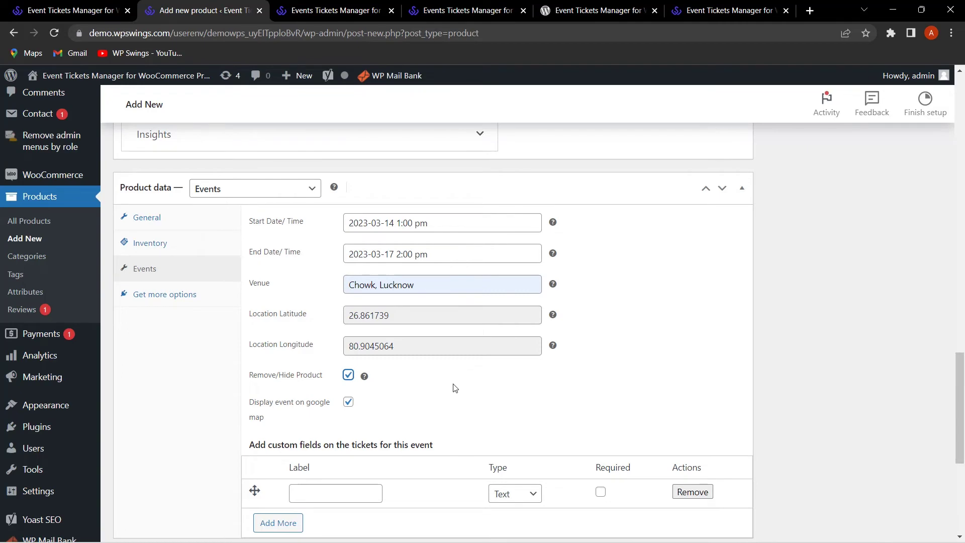
scroll(454, 384, "down", 3)
scroll(449, 372, "up", 2)
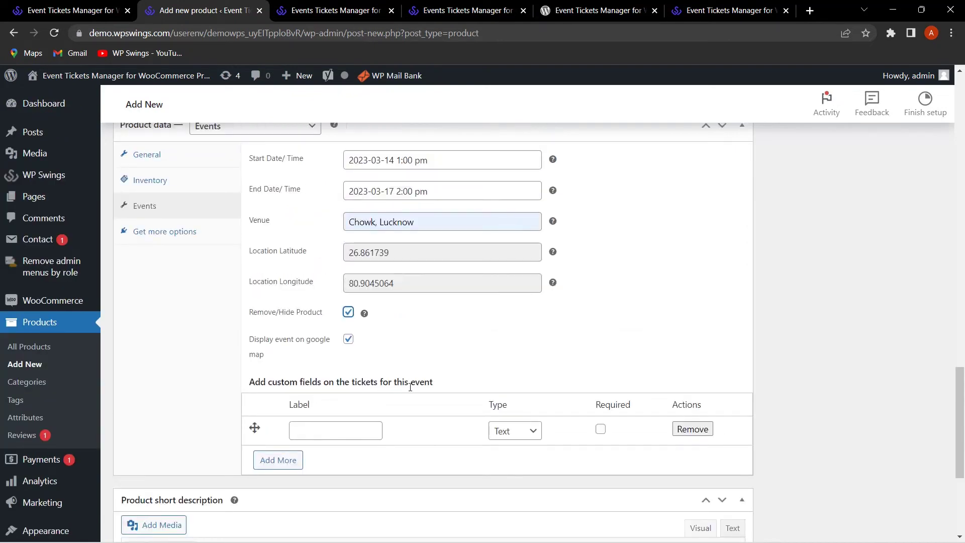
Step: Add a required text custom field labelled 'Gender' to the event tickets
left_click(348, 433)
type("Gender")
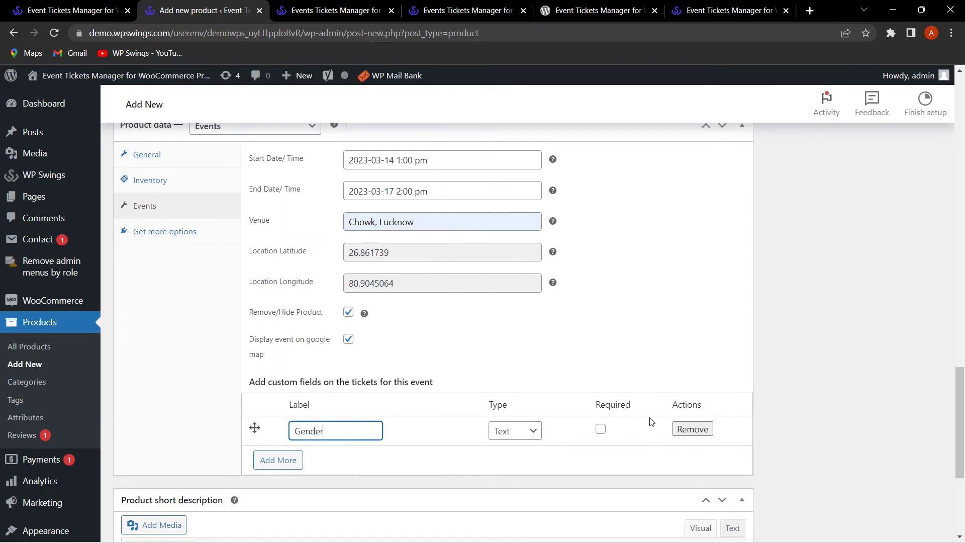
left_click(600, 428)
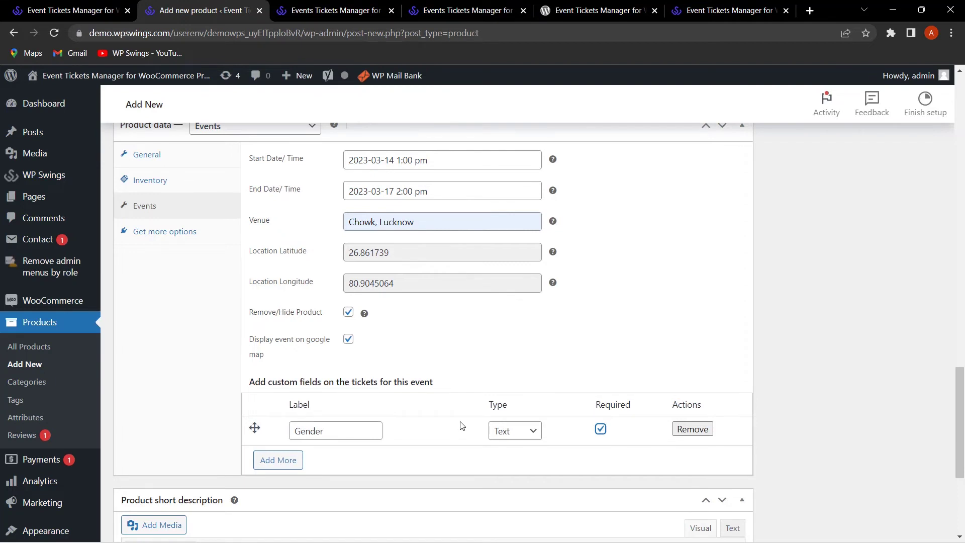
Step: Add an optional Email-type field 'Email' and remove the extra empty field row
left_click(282, 465)
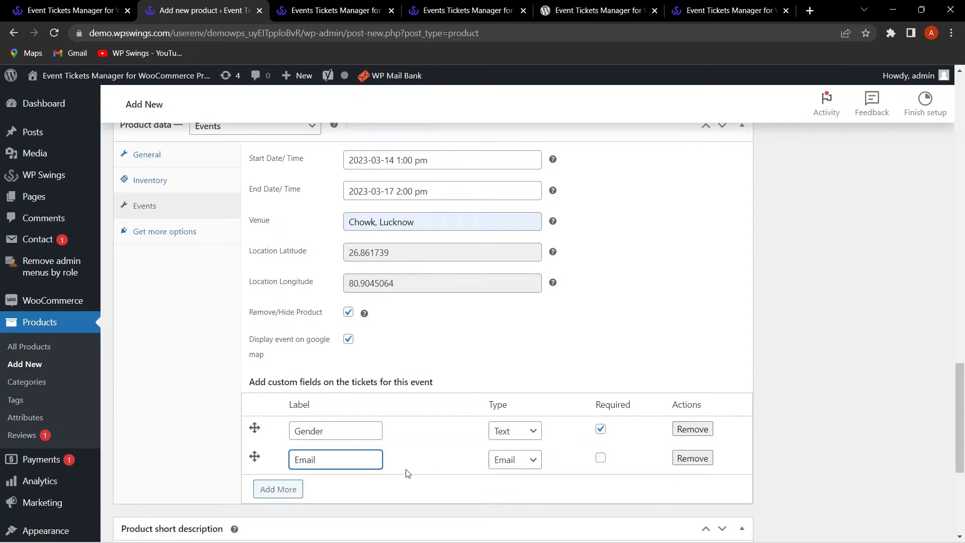
left_click(288, 495)
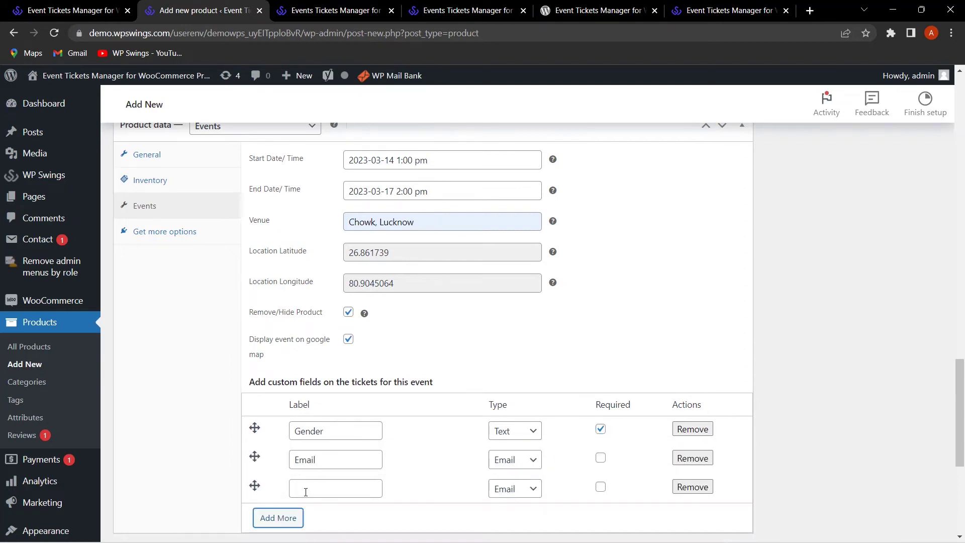
left_click(317, 492)
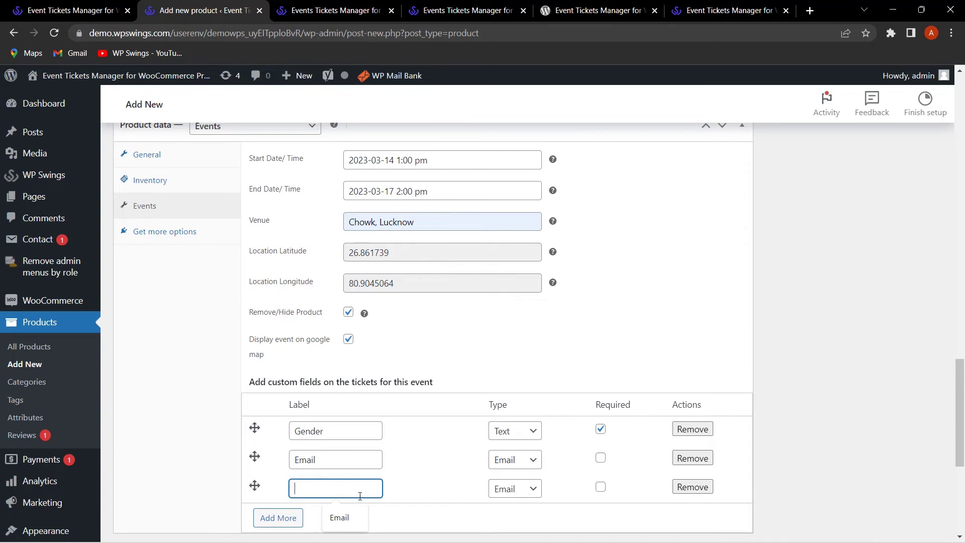
left_click(673, 487)
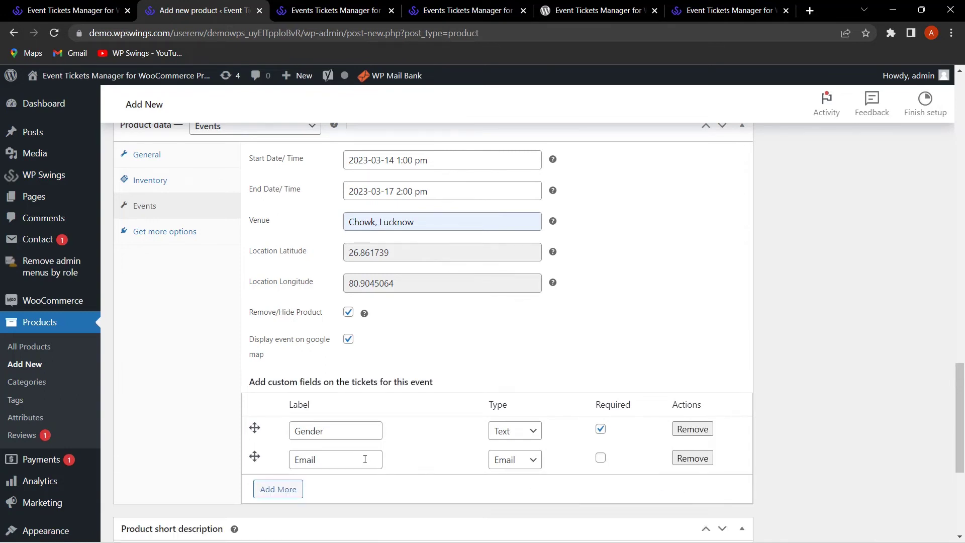
scroll(594, 421, "down", 4)
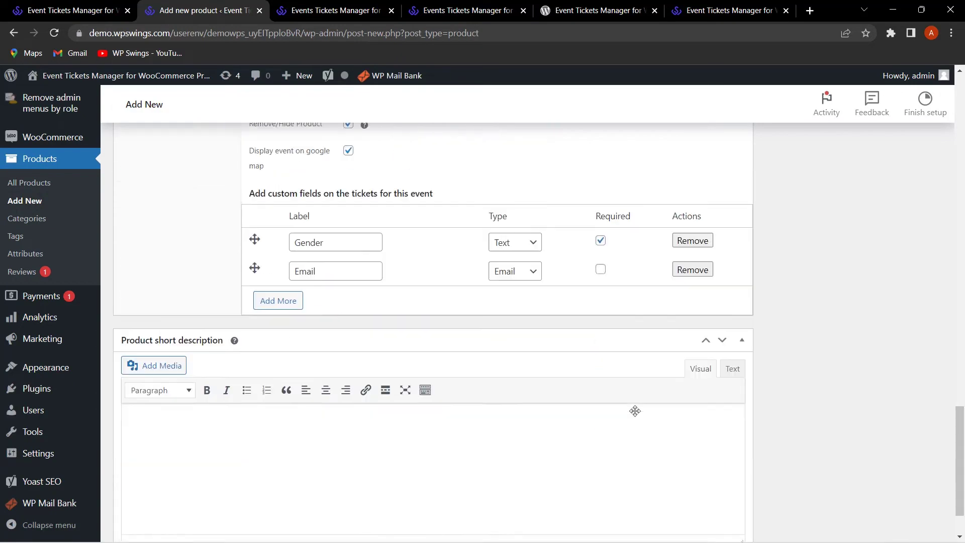
scroll(498, 396, "up", 1)
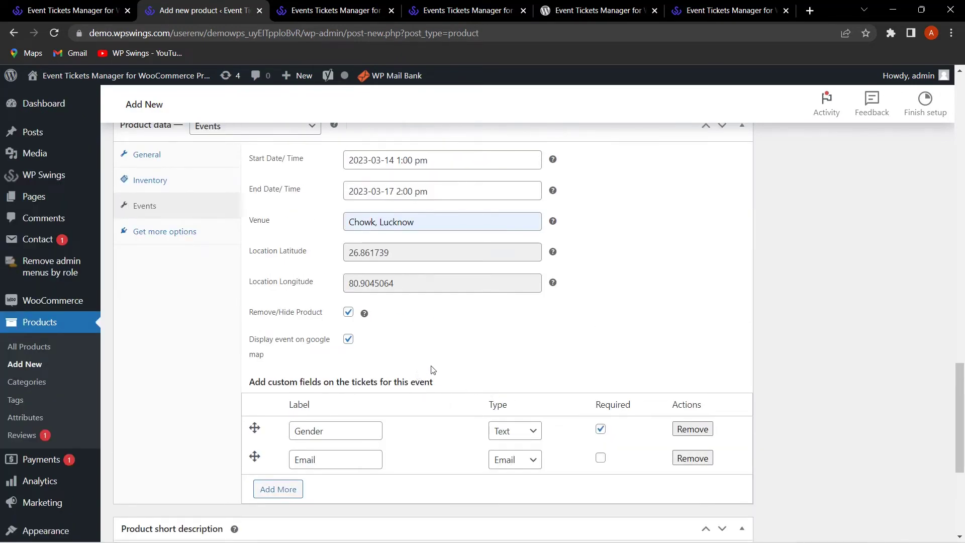
scroll(422, 375, "up", 2)
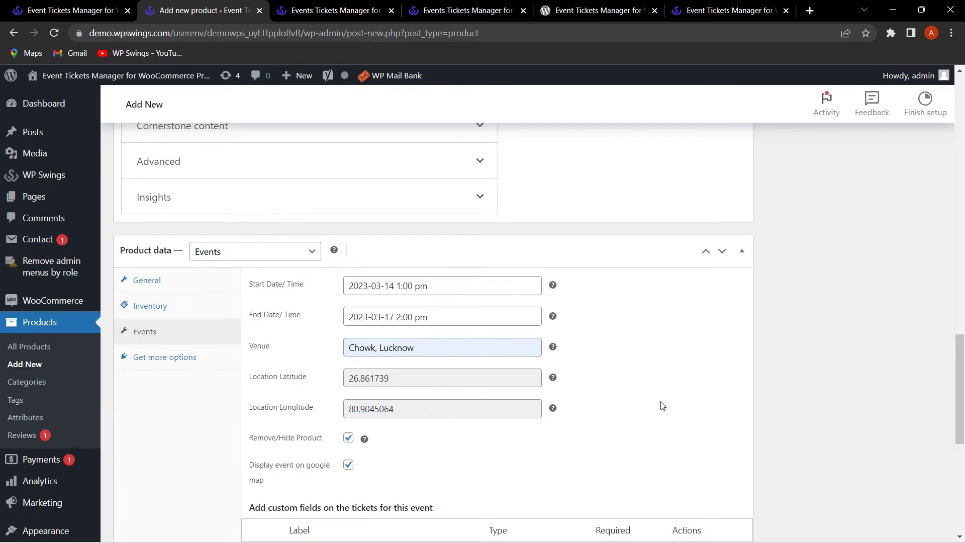
Step: Set the webinar picture as product image, publish the product, and view its live page
scroll(844, 364, "up", 15)
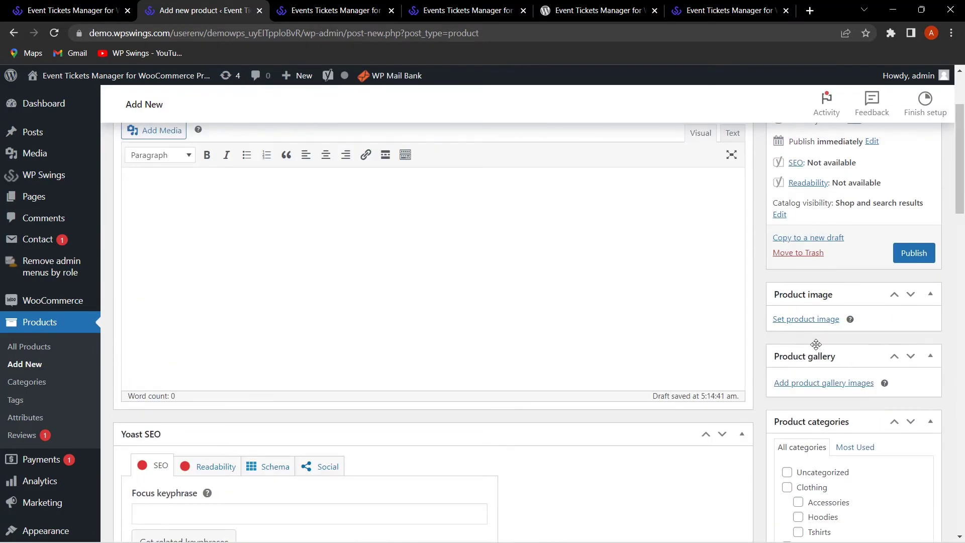
left_click(806, 319)
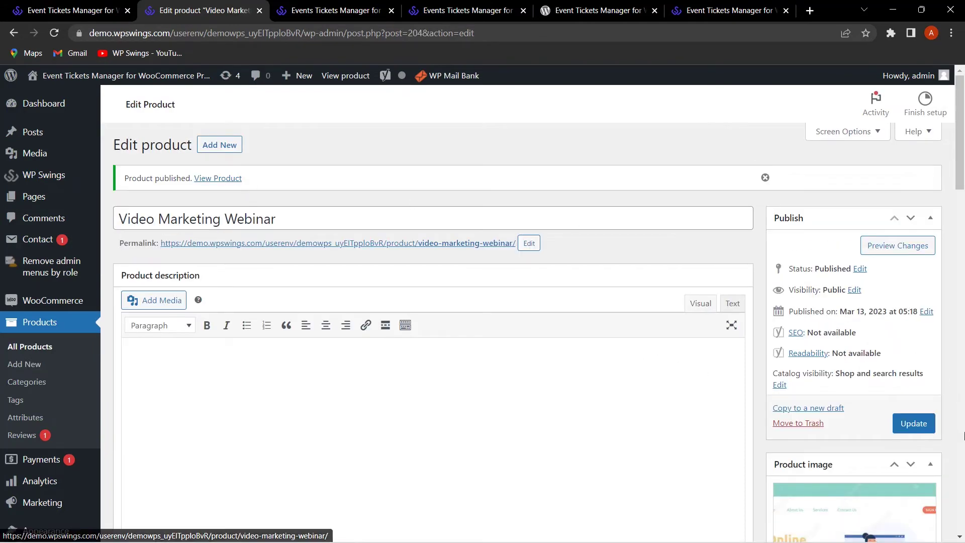
left_click(222, 179)
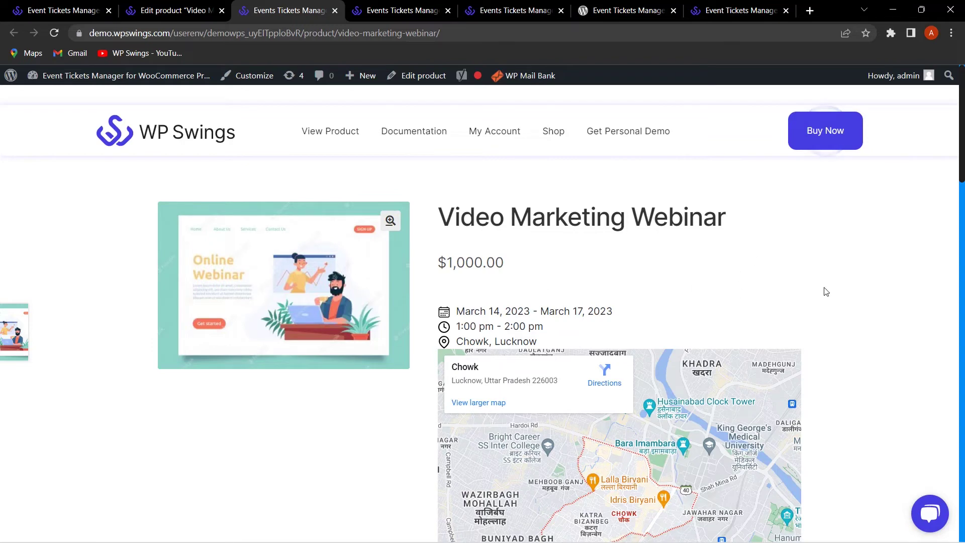
scroll(804, 282, "down", 1)
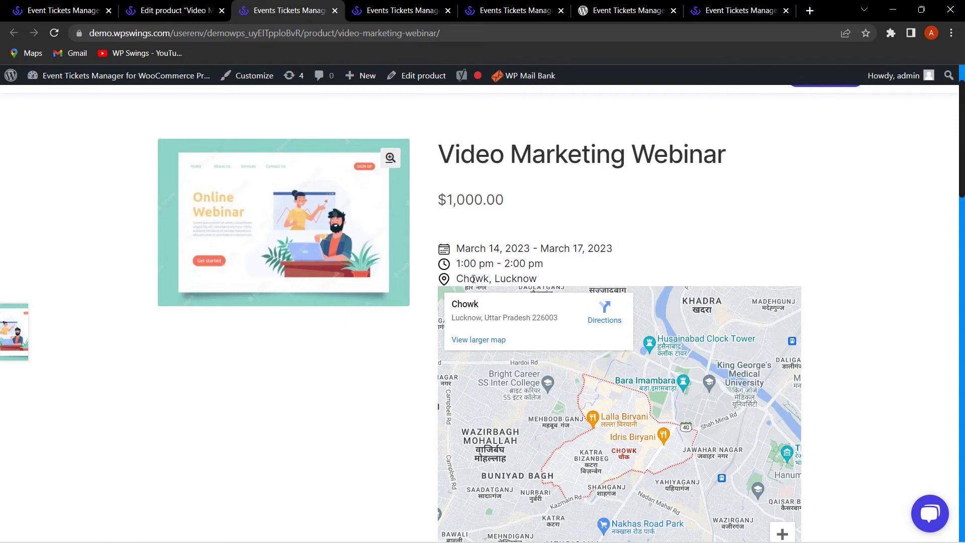
scroll(881, 327, "down", 1)
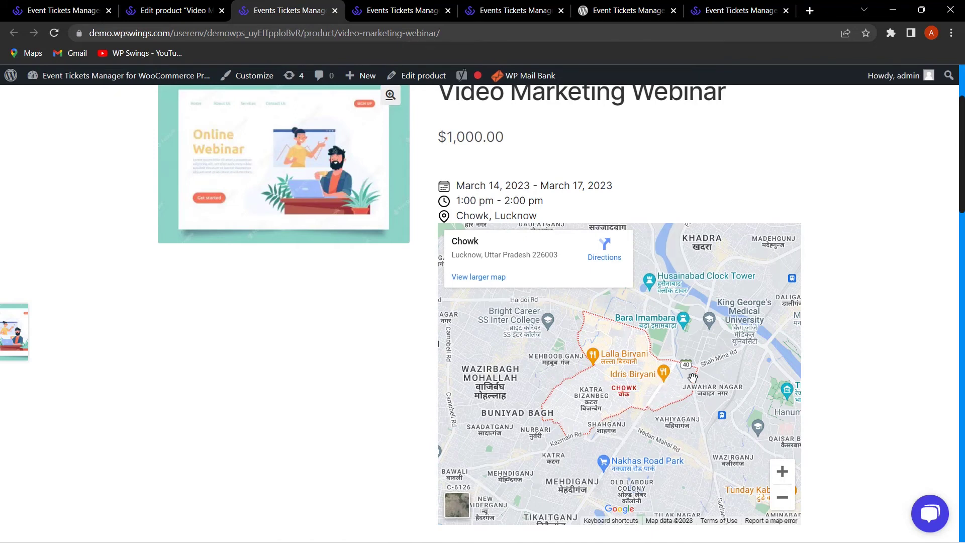
scroll(688, 378, "up", 2)
scroll(834, 287, "down", 2)
scroll(853, 330, "down", 4)
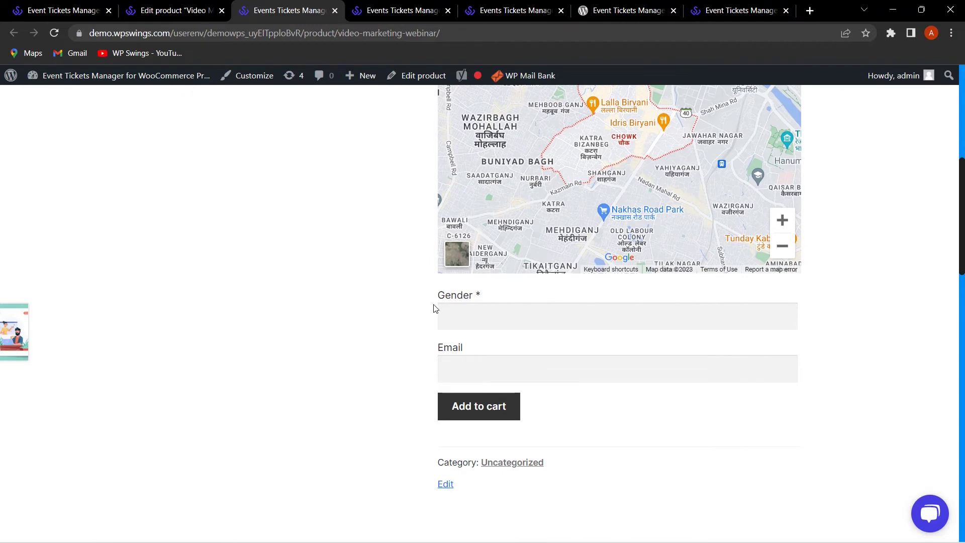
left_click(466, 317)
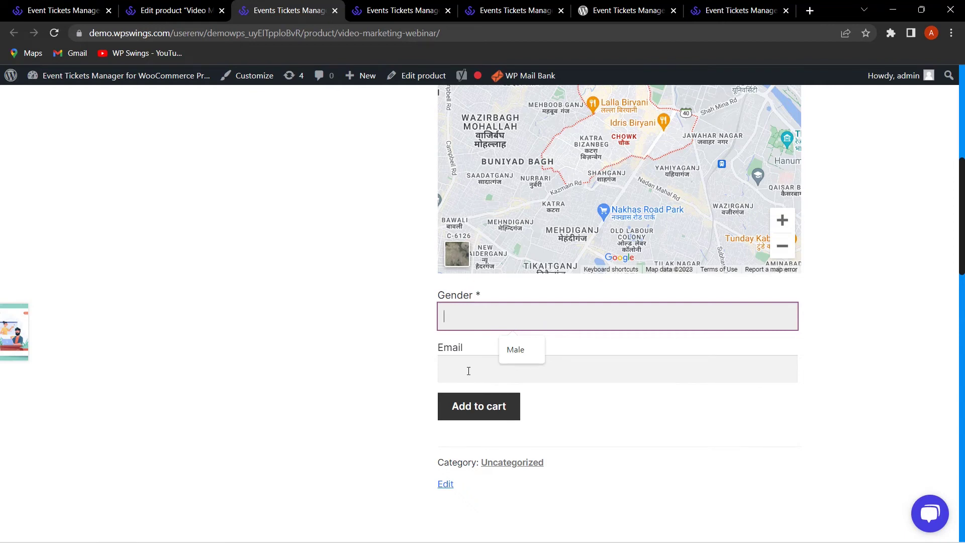
left_click(468, 371)
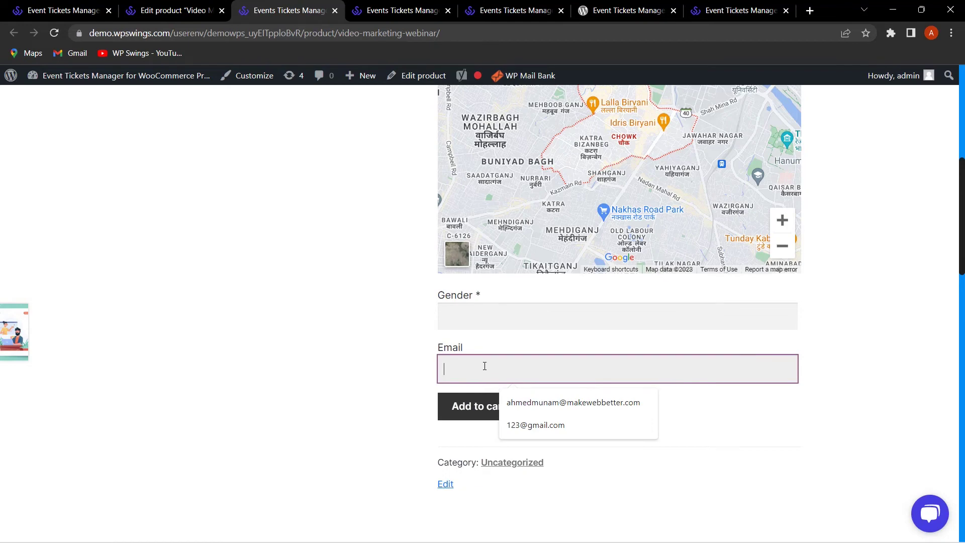
Step: In the product's event settings, tick Required for the Email ticket field
left_click(166, 10)
left_click(179, 361)
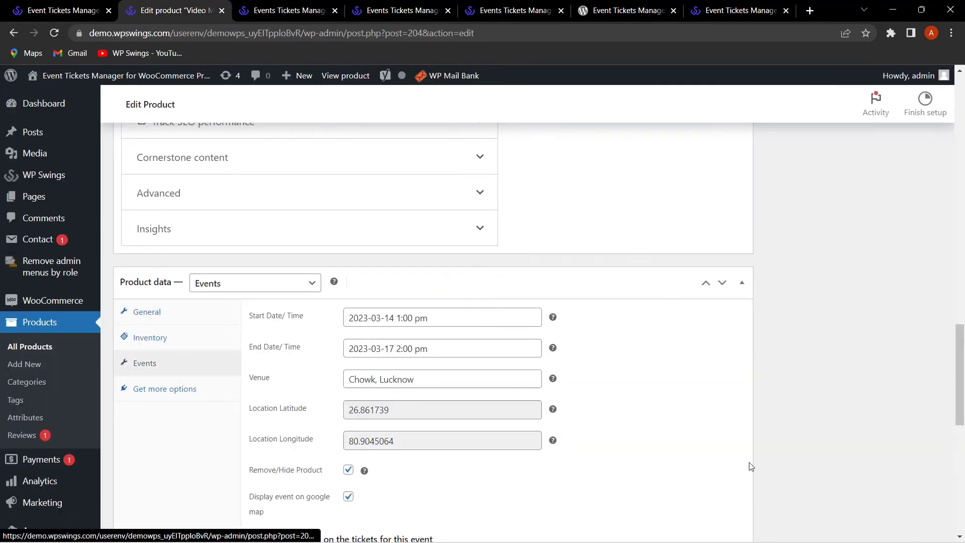
scroll(451, 376, "down", 8)
scroll(450, 376, "up", 1)
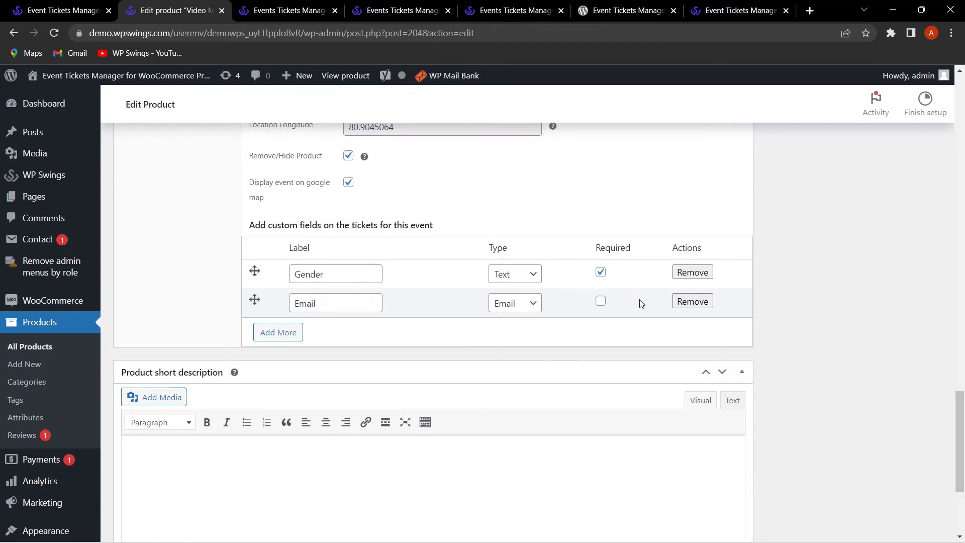
left_click(600, 301)
Step: Update the product and return to its public product page
scroll(852, 327, "up", 5)
scroll(612, 315, "down", 6)
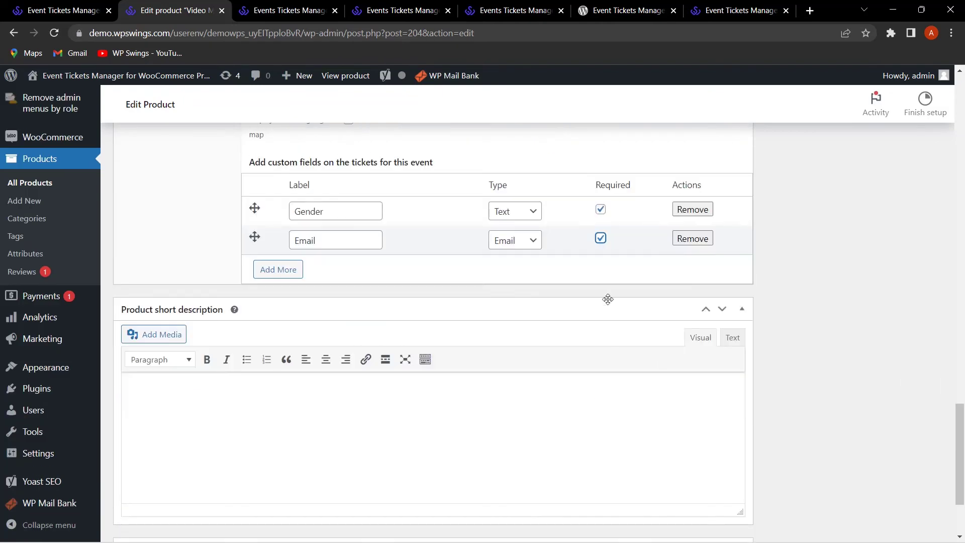
scroll(905, 273, "up", 20)
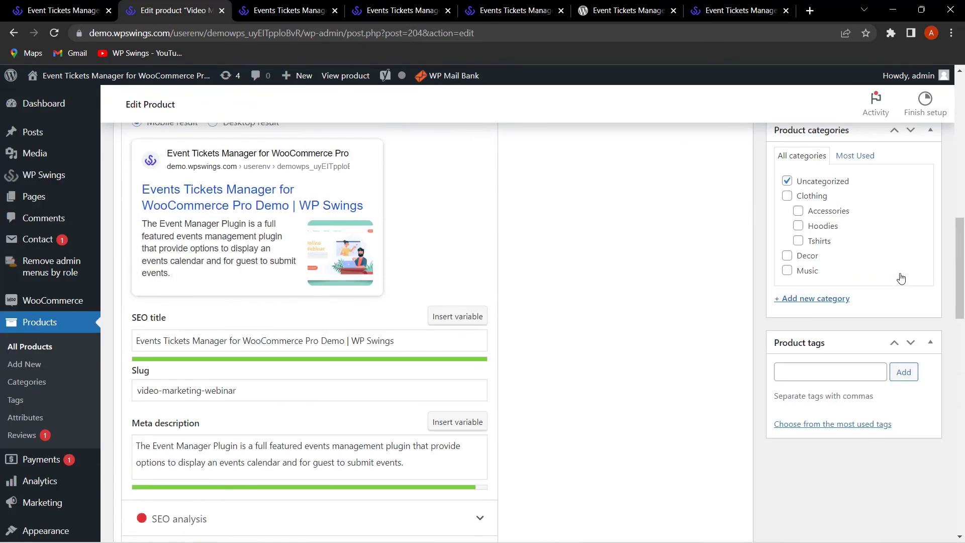
left_click(913, 188)
left_click(299, 5)
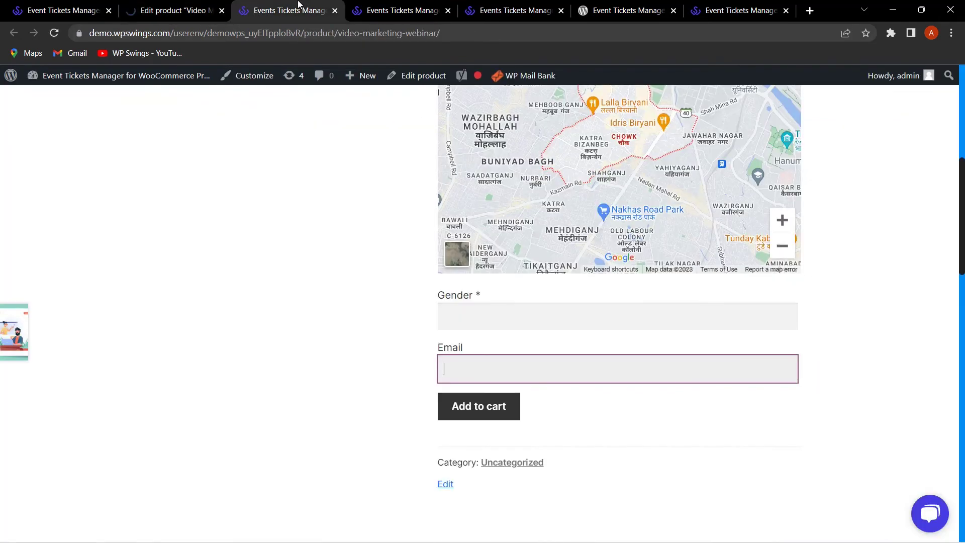
Step: Add one webinar ticket to the cart with Gender 'Male' and the attendee's e-mail filled in
left_click(55, 33)
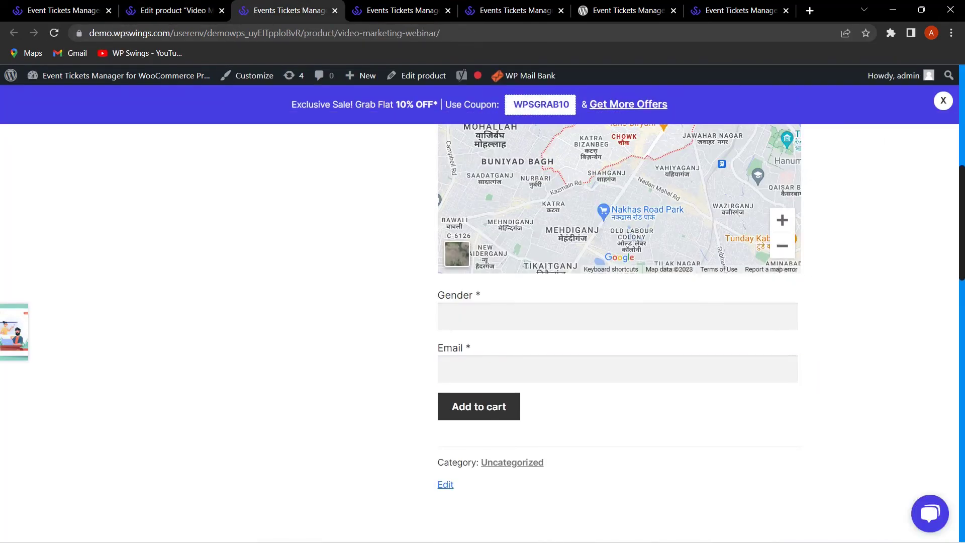
left_click(943, 101)
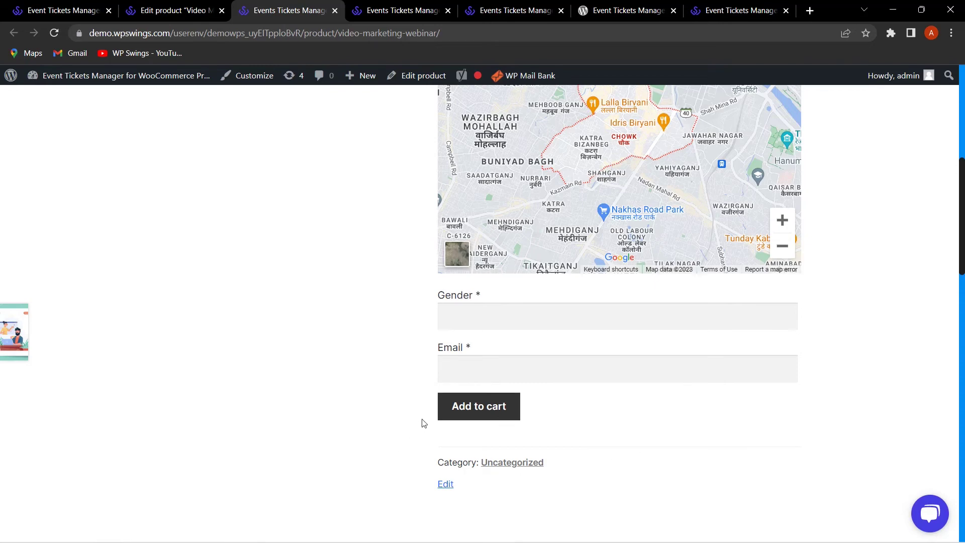
left_click(481, 411)
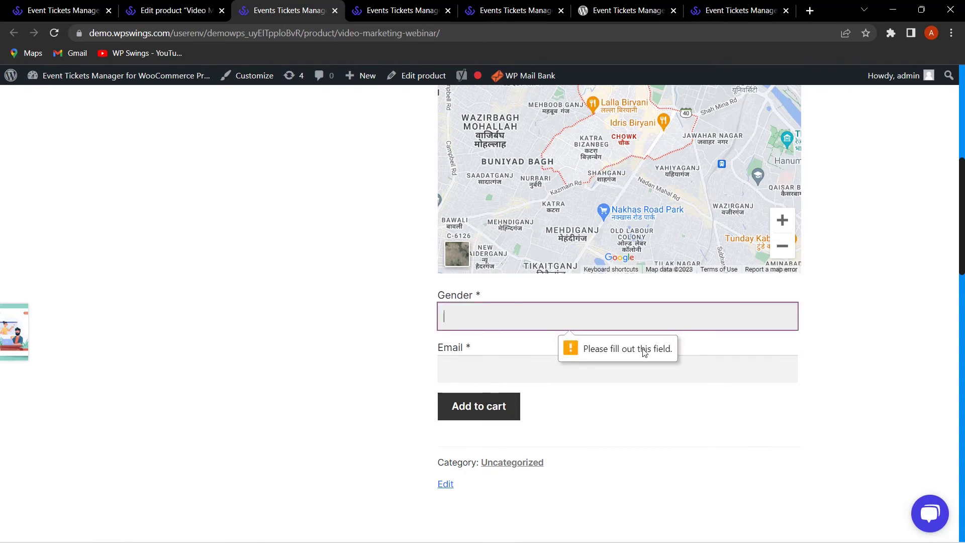
type("Male")
key("Tab")
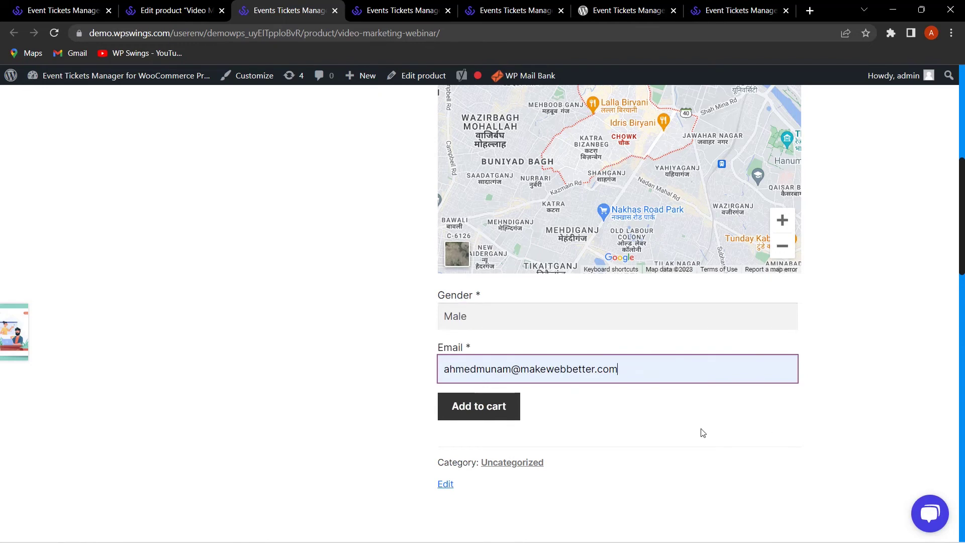
left_click(500, 406)
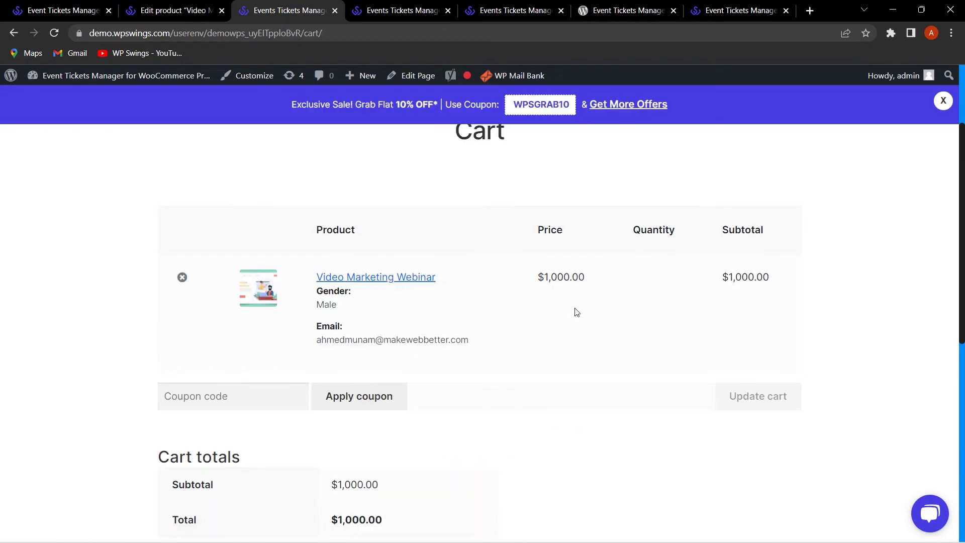
Step: Proceed through checkout and place the order, then return to the admin tab
scroll(568, 332, "down", 5)
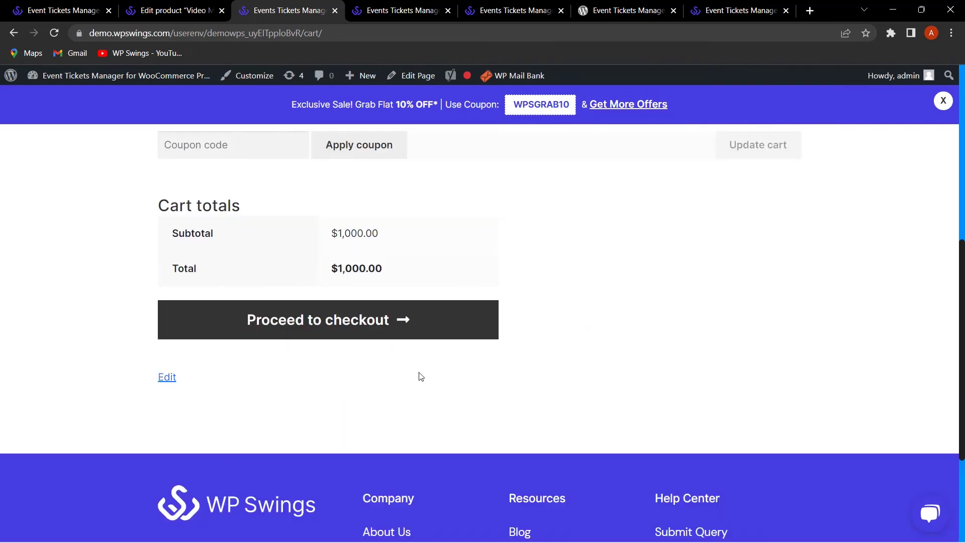
left_click(380, 341)
scroll(797, 399, "down", 3)
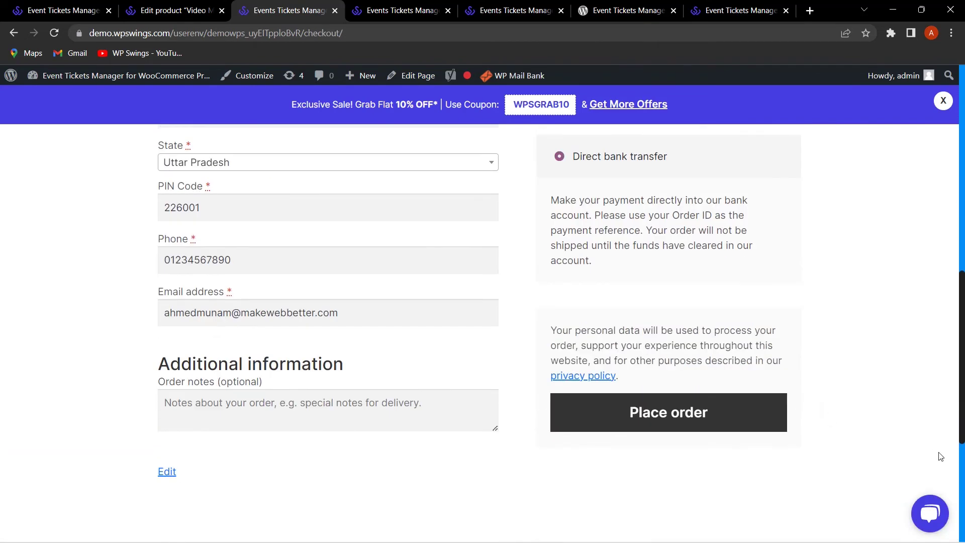
left_click(695, 421)
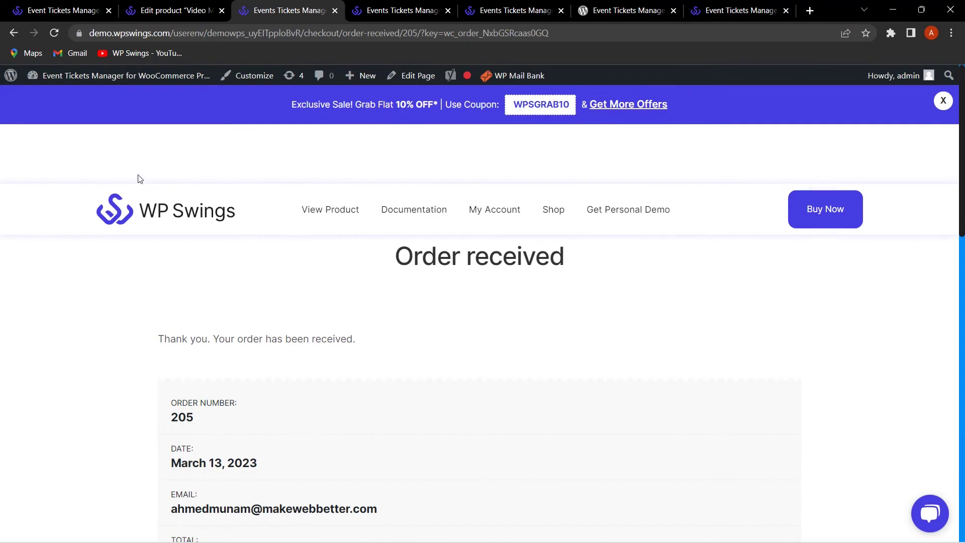
key("ctrl+1")
Step: Set the newest webinar order #205 to Completed in WooCommerce Orders and update it
mouse_move(55, 338)
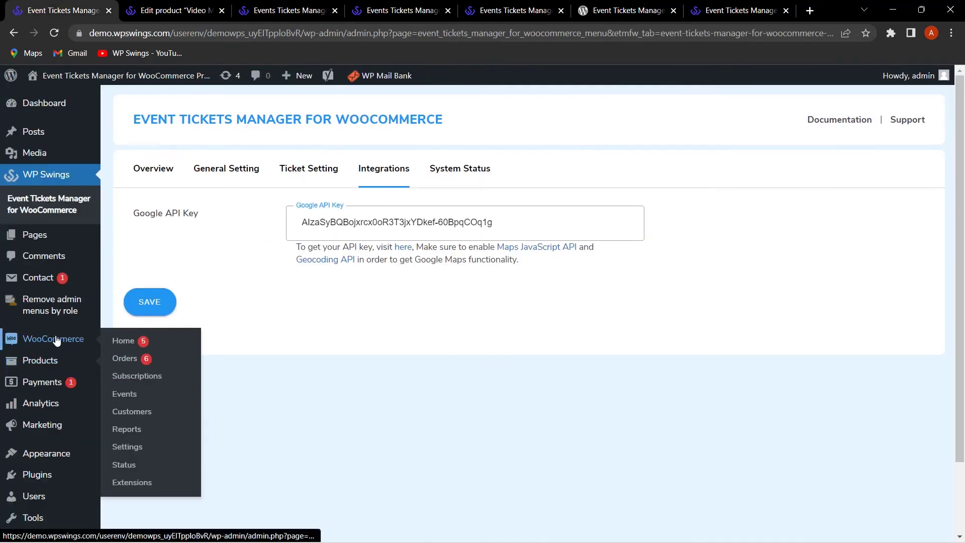
left_click(141, 355)
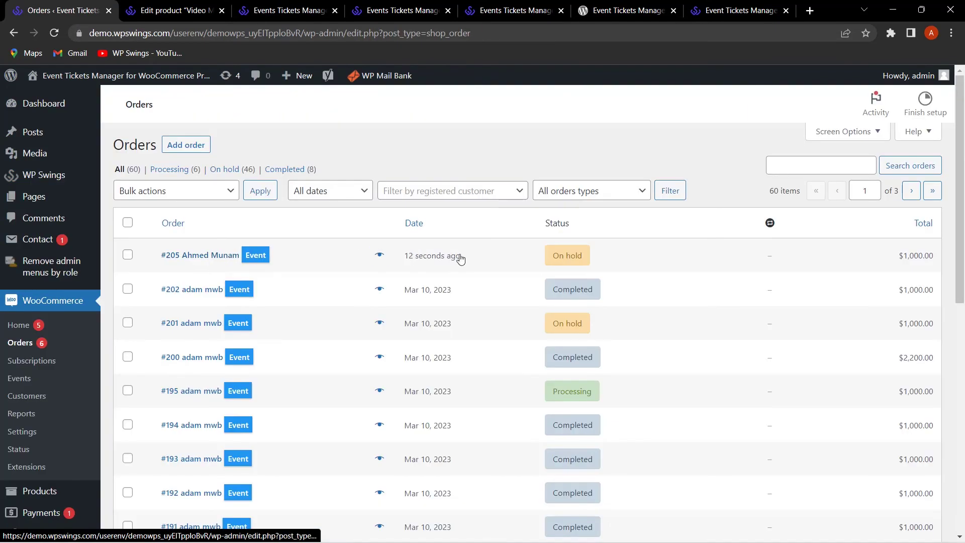
left_click(204, 257)
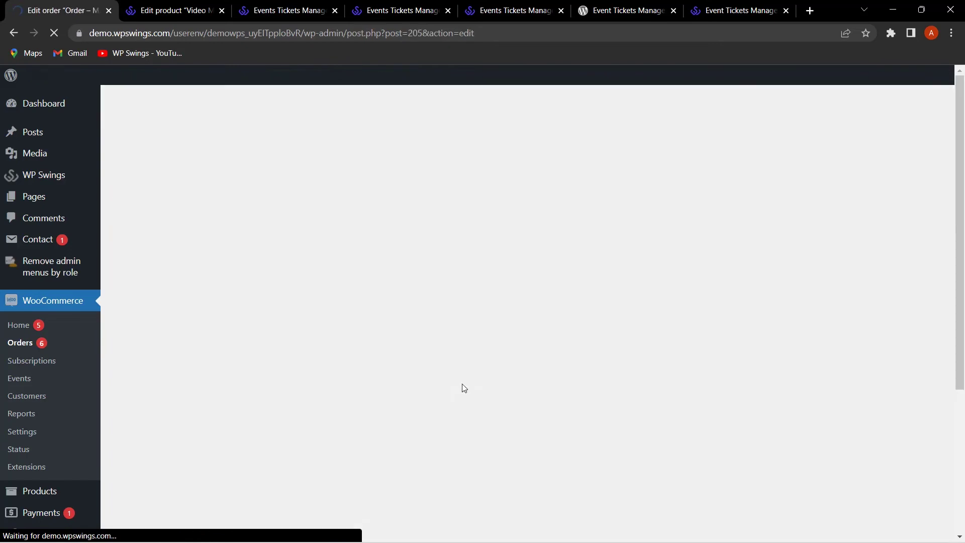
left_click(216, 300)
left_click(208, 395)
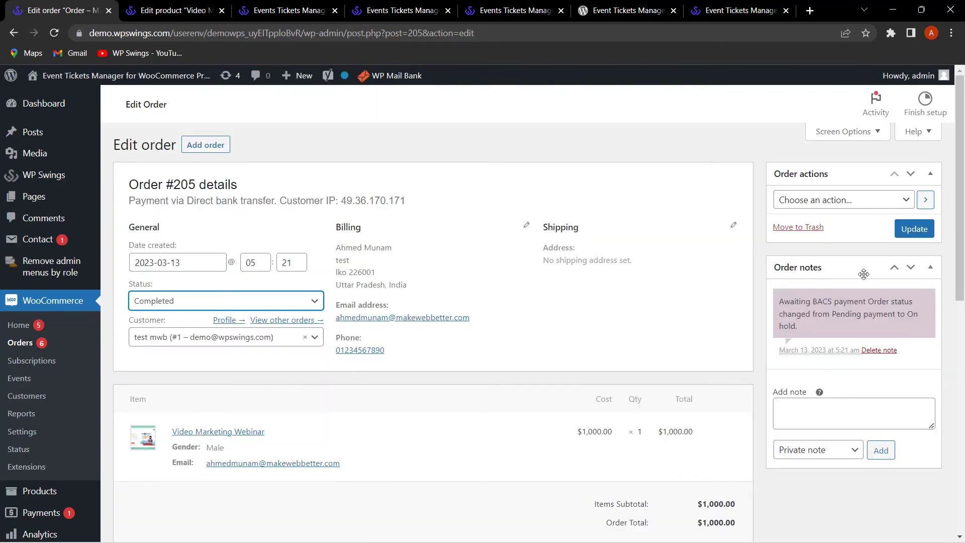
left_click(914, 231)
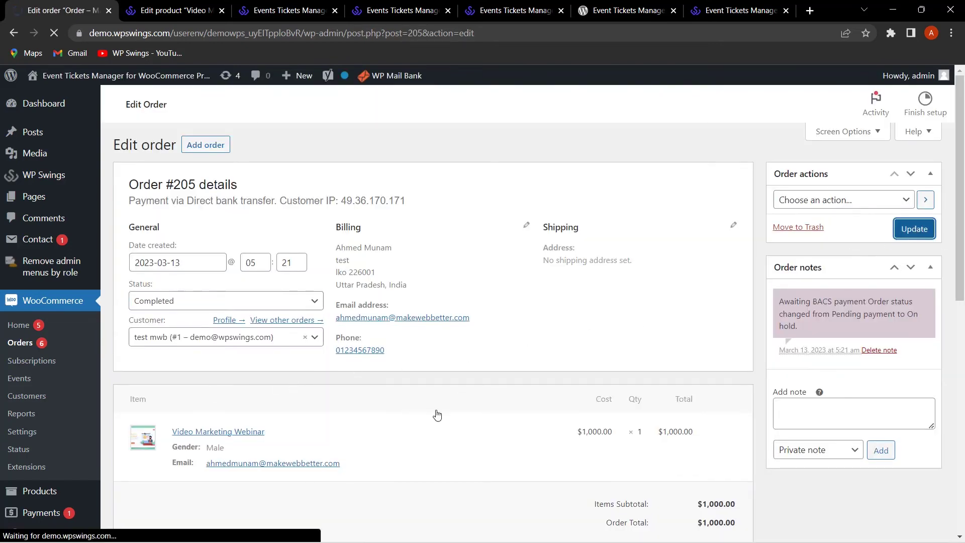
scroll(225, 352, "down", 4)
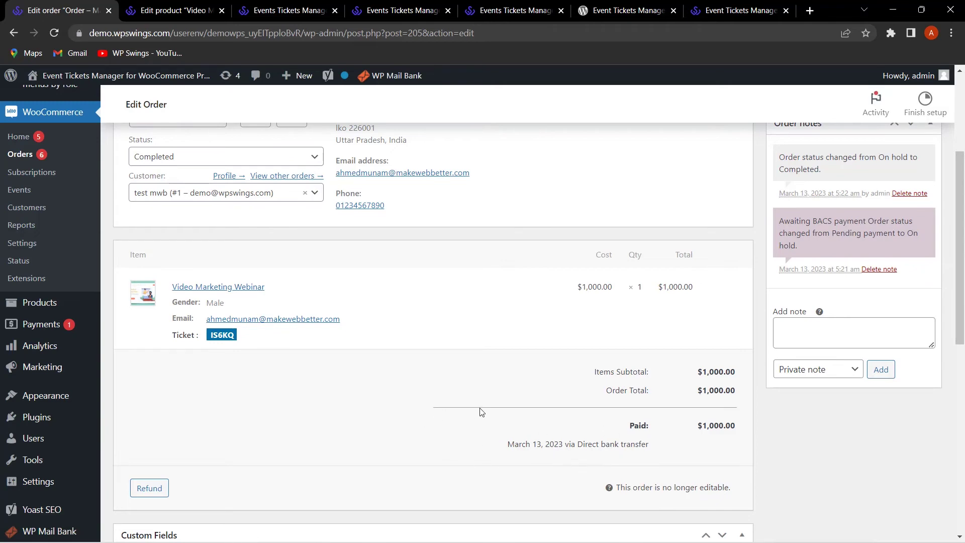
scroll(519, 398, "up", 4)
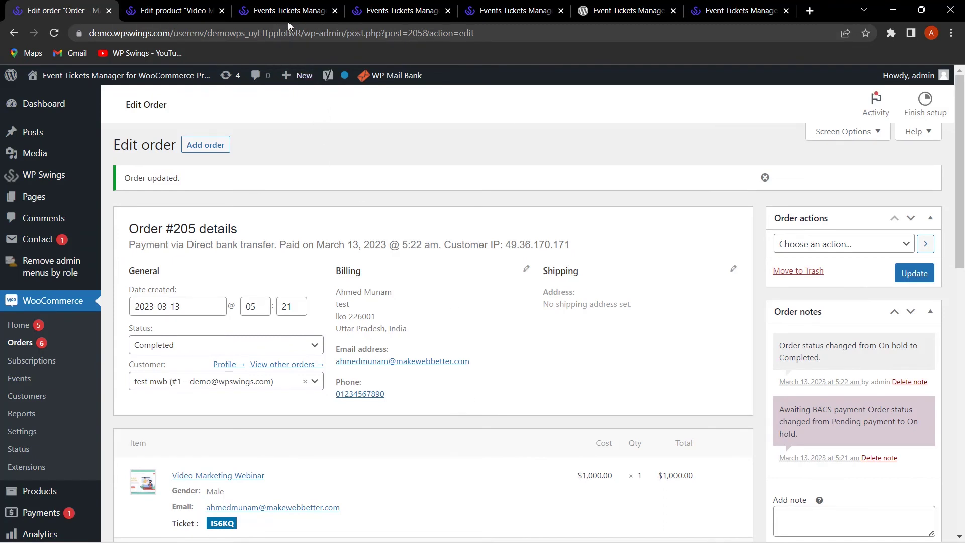
left_click(294, 7)
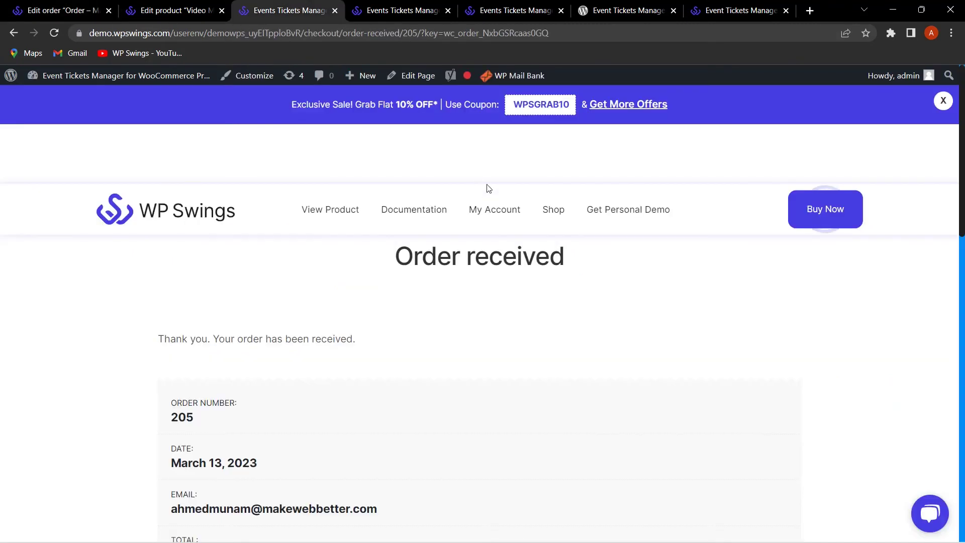
Step: Open My Account and show the My Event list of booked events
left_click(511, 213)
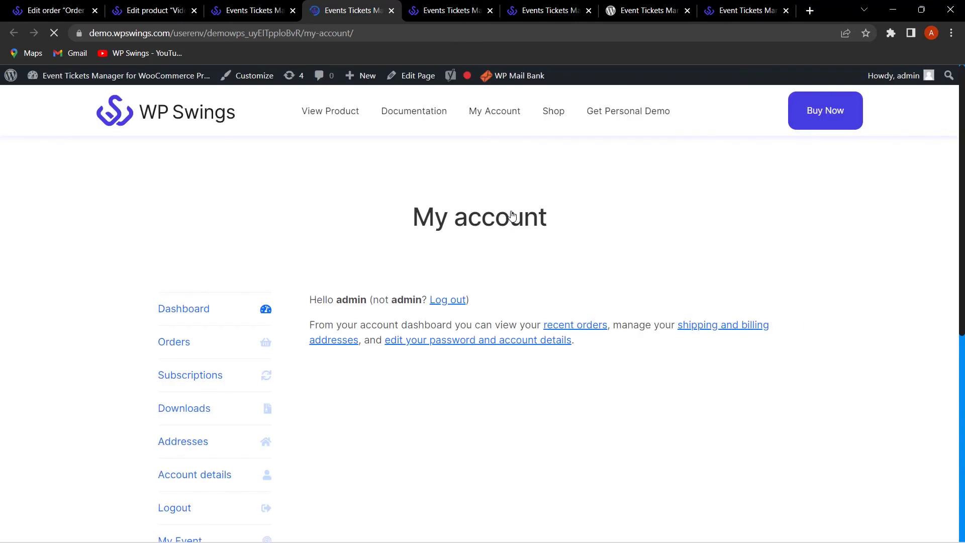
scroll(209, 394, "down", 3)
left_click(210, 394)
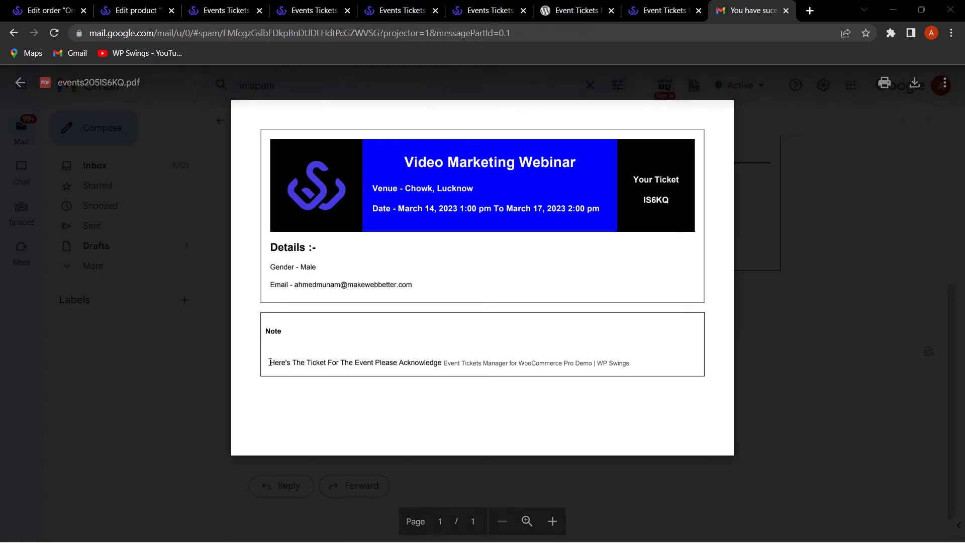
Step: Read the ticket PDF's details and note in Gmail, then go to the Event Check In page
left_click_drag(274, 362, 426, 360)
left_click(381, 298)
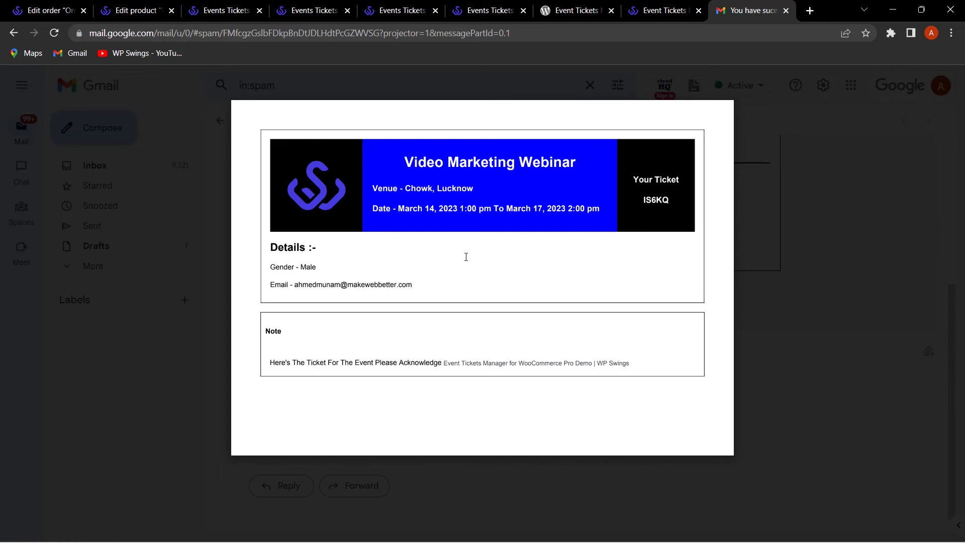
mouse_move(333, 102)
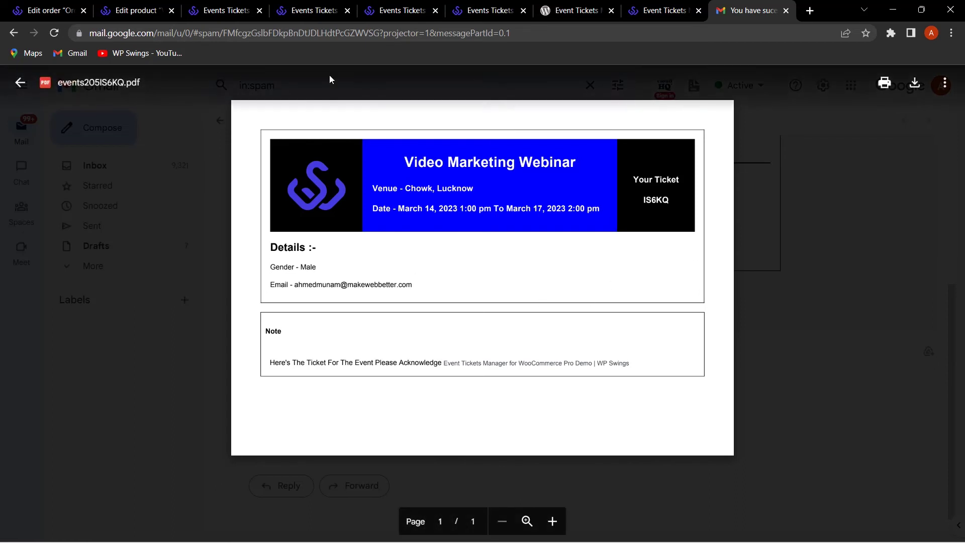
left_click(486, 7)
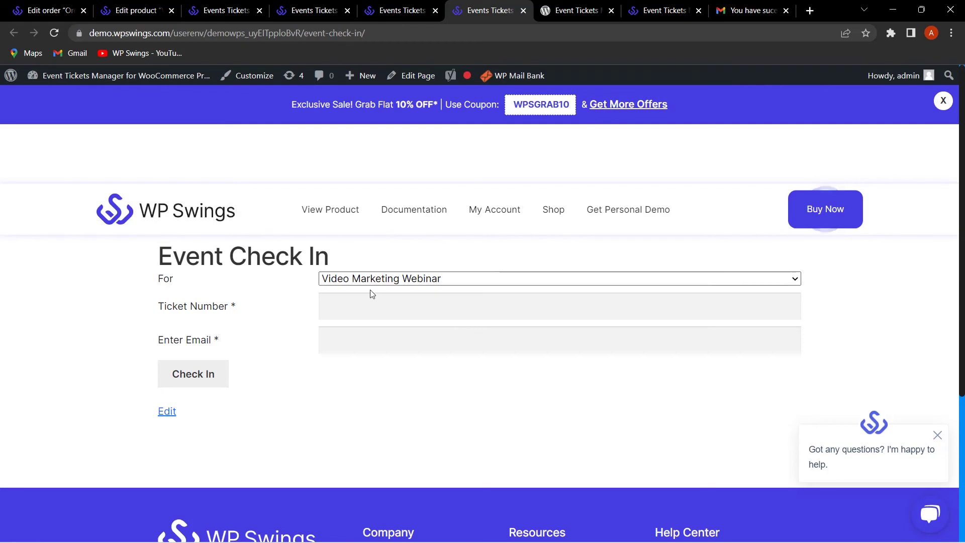
Step: Choose Video Marketing Webinar as the event and look up the ticket number on the PDF
left_click(402, 280)
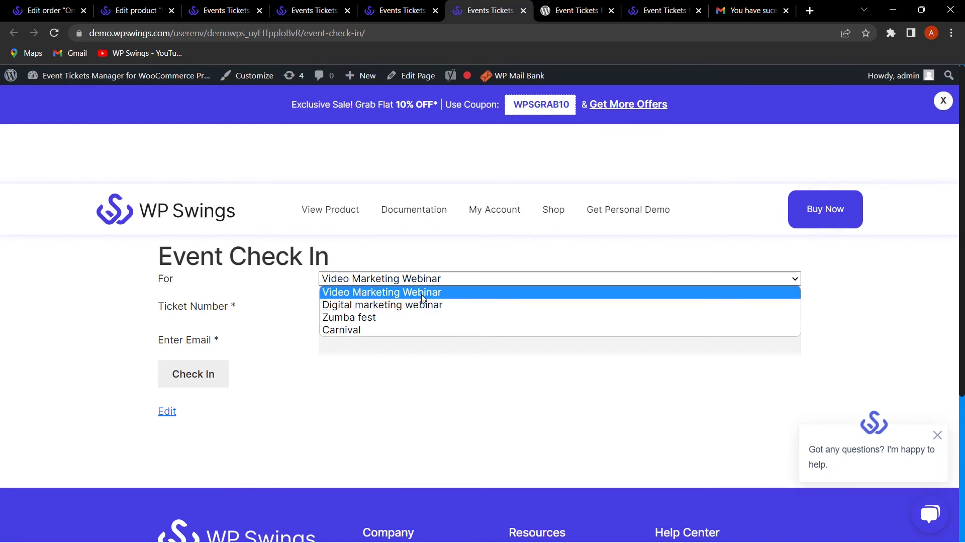
left_click(423, 292)
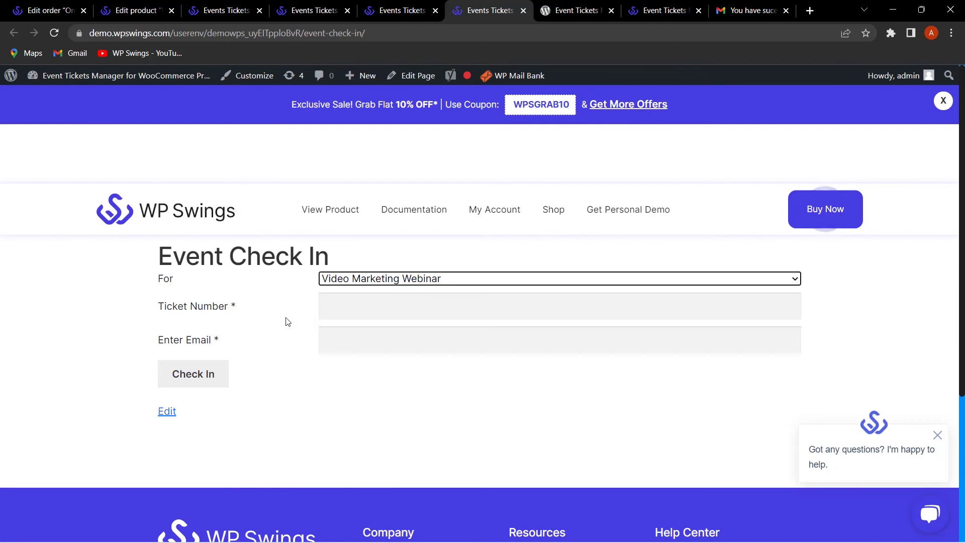
left_click(399, 305)
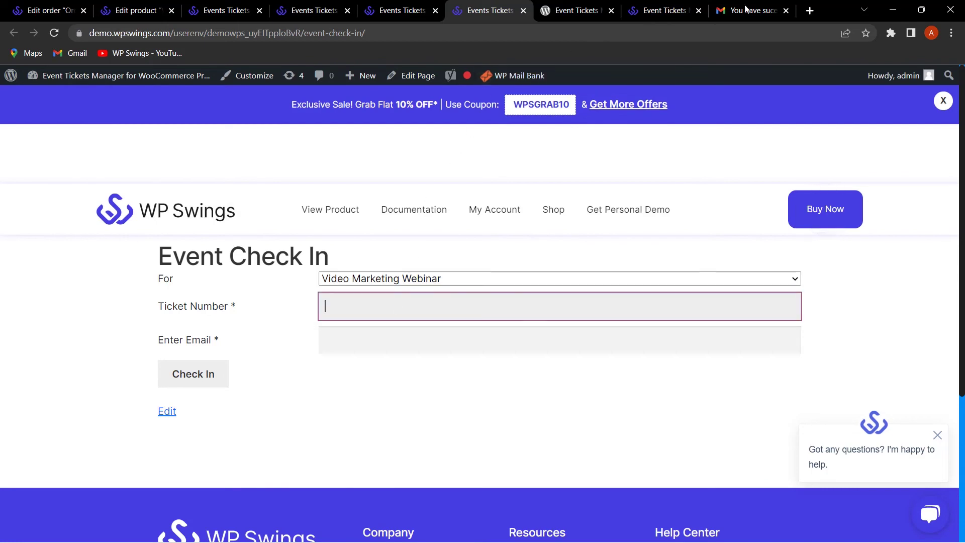
left_click(746, 9)
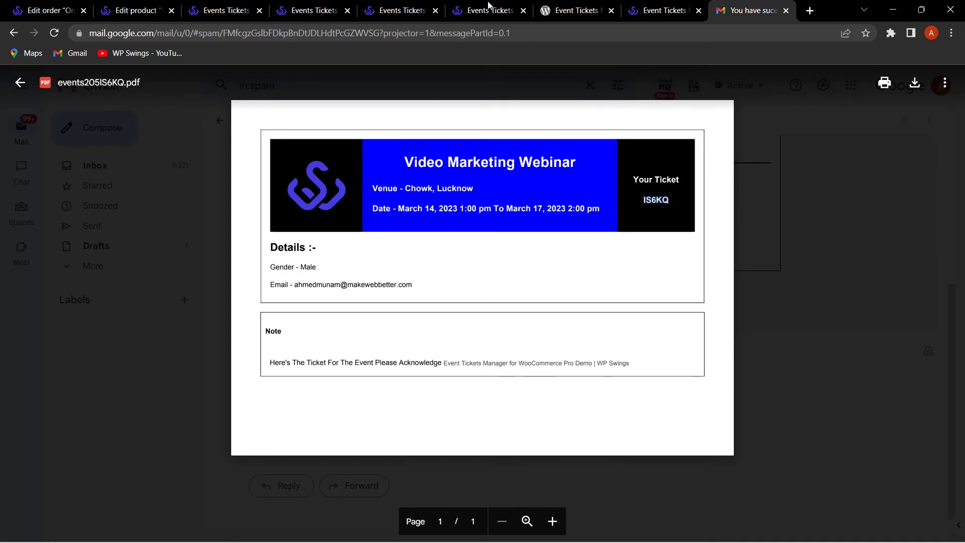
left_click(487, 10)
Step: Fill in the attendee's e-mail and submit the ticket for check-in
left_click(396, 340)
type("ah")
left_click(341, 371)
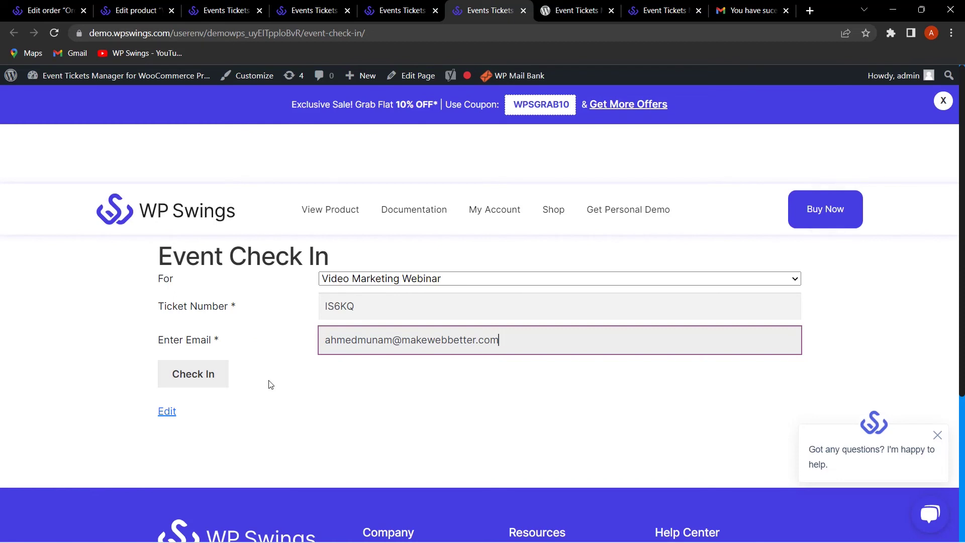
left_click(187, 386)
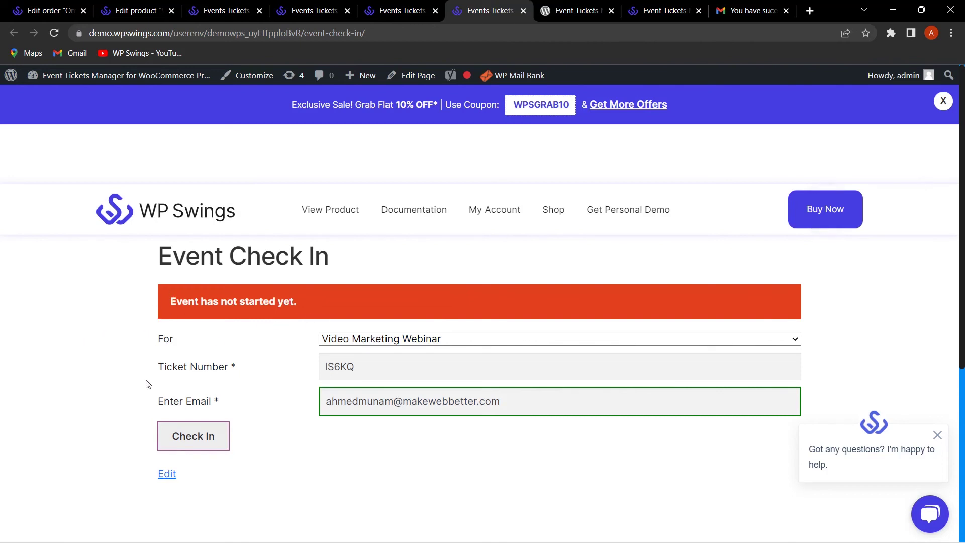
left_click(392, 10)
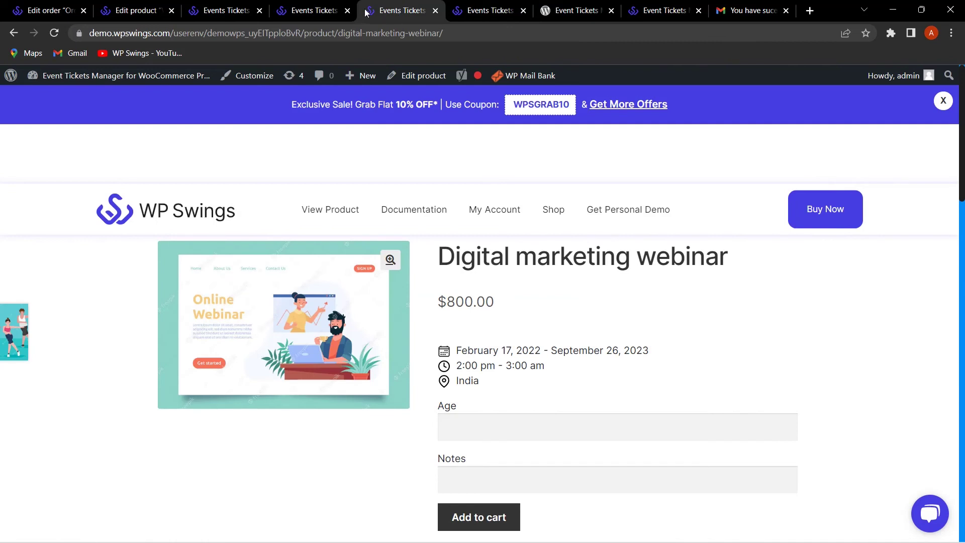
Step: Show the My Event list and inspect the Event Status icons for each booked event
left_click(313, 10)
mouse_move(632, 378)
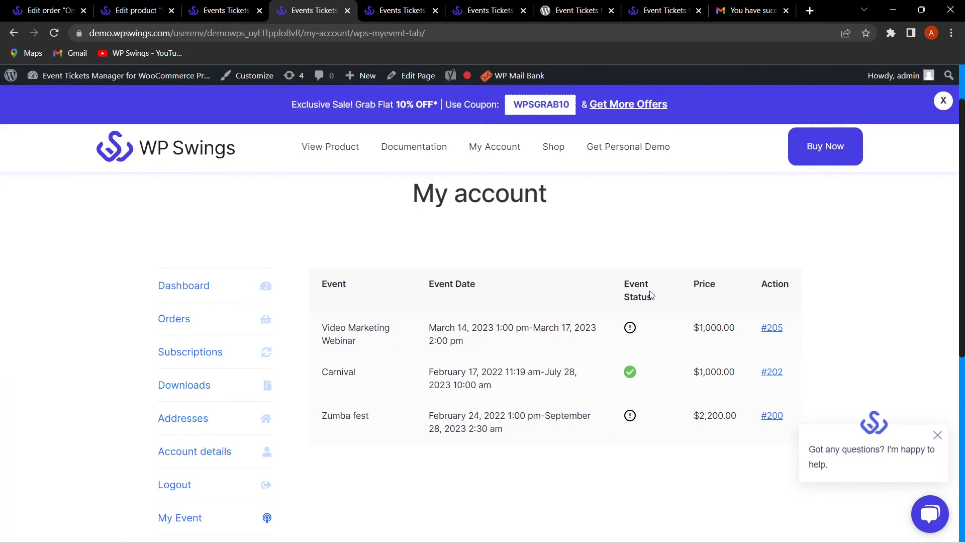
mouse_move(630, 327)
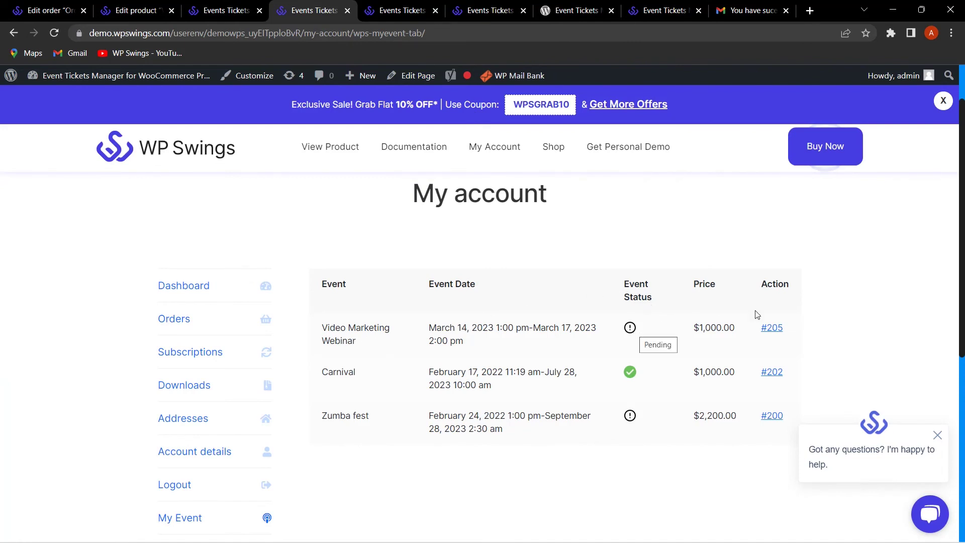